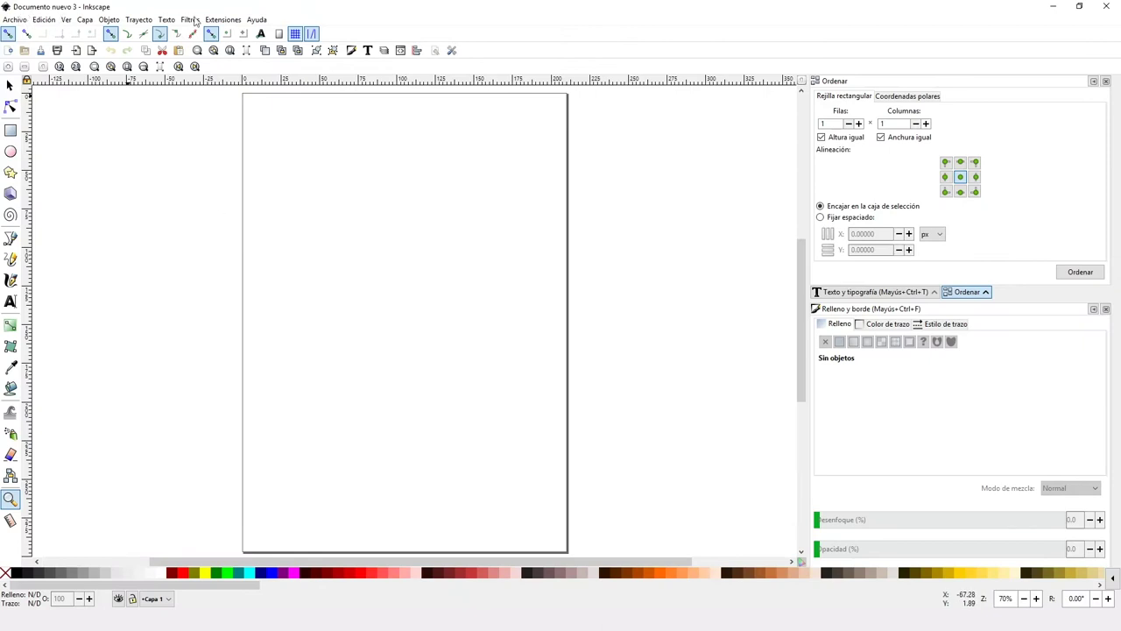
Open the Archivo (File) menu over the blank Documento nuevo 3 page.
left_click(17, 21)
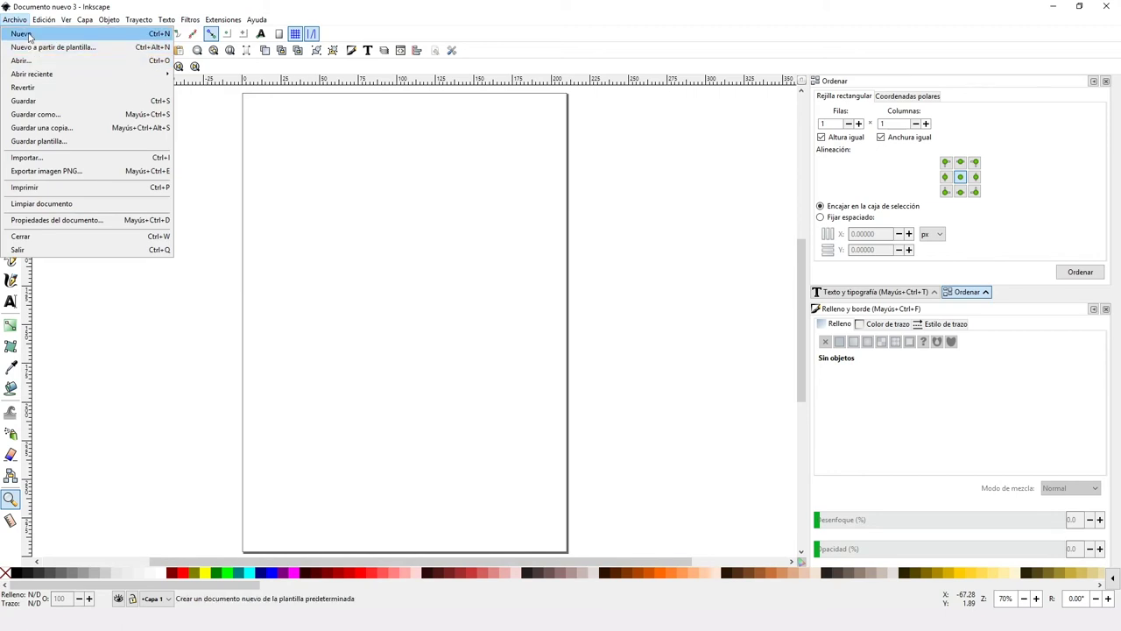
left_click(29, 36)
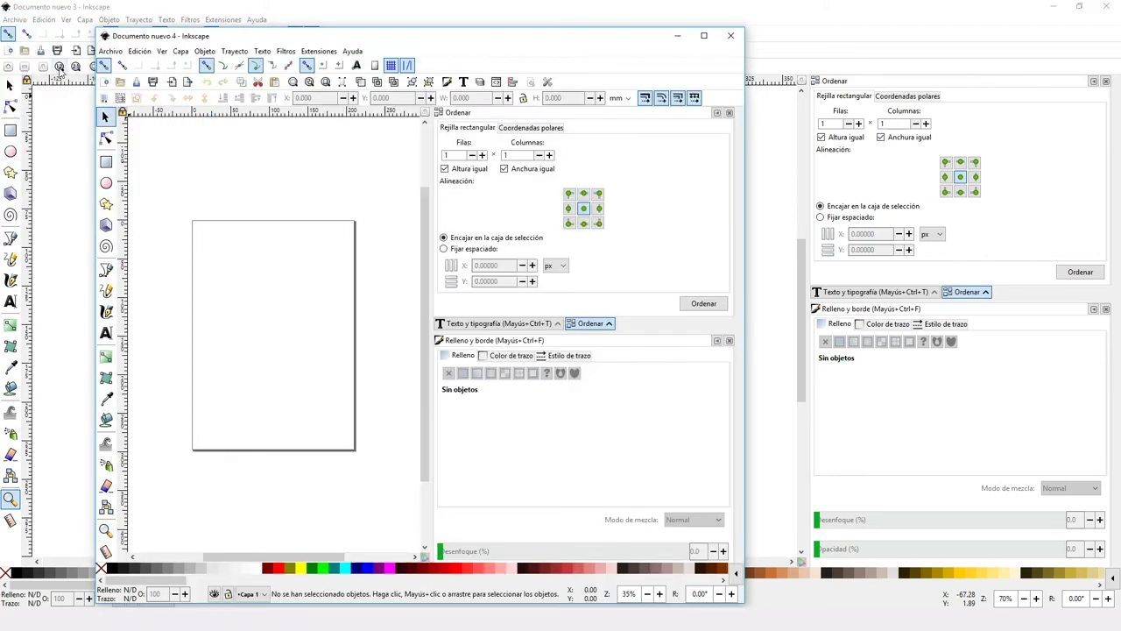
left_click(704, 35)
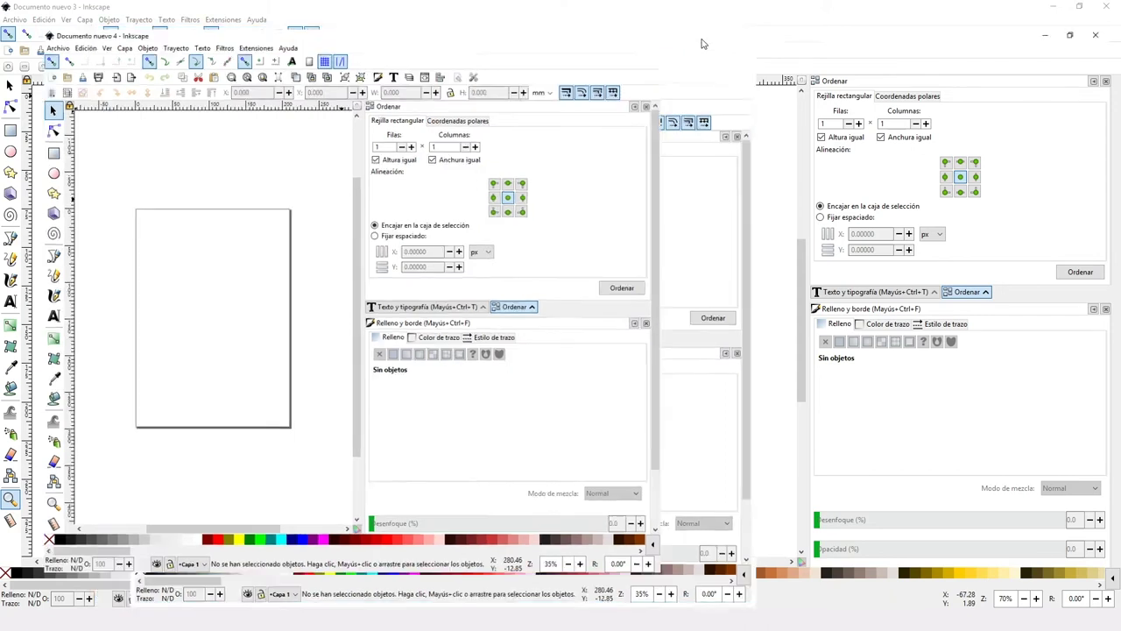
key("z")
left_click(410, 330)
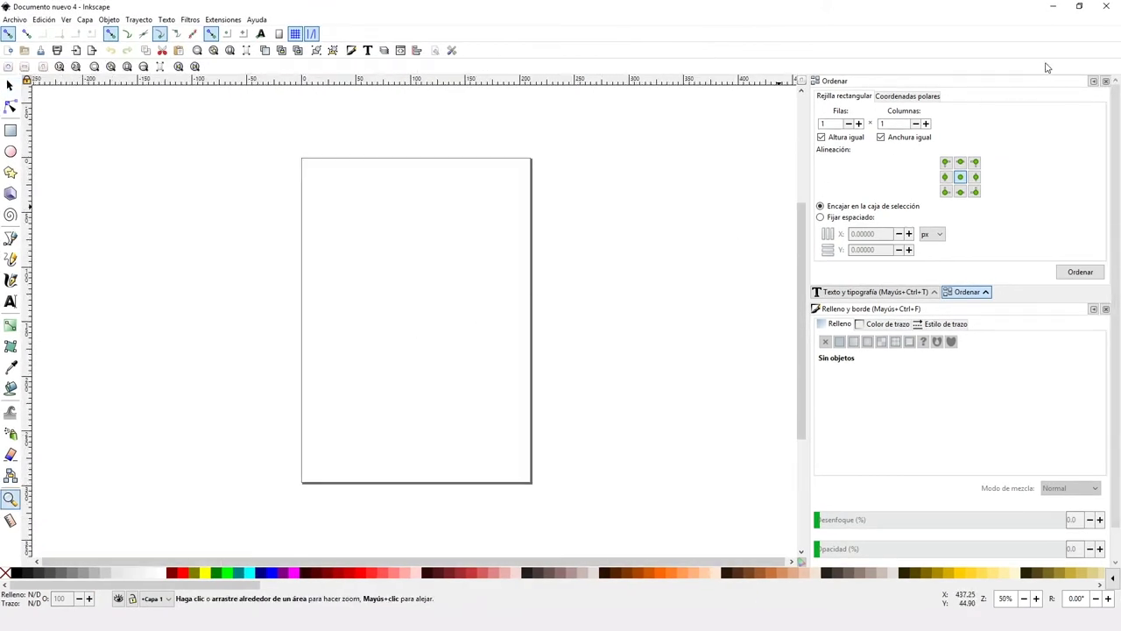
left_click(16, 20)
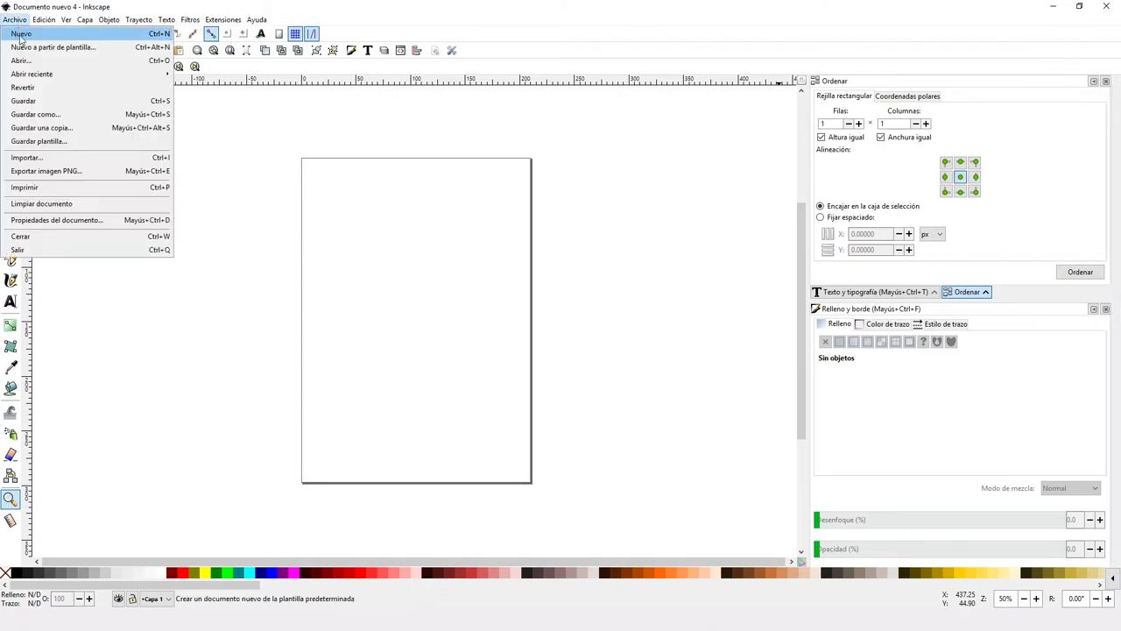
left_click(104, 227)
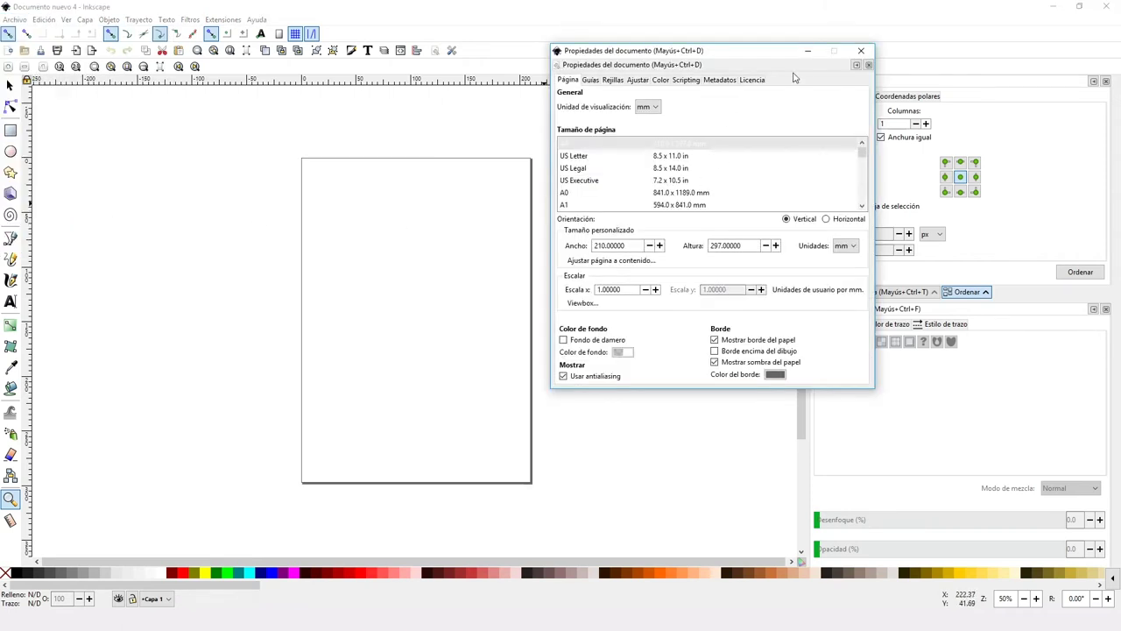
left_click(863, 52)
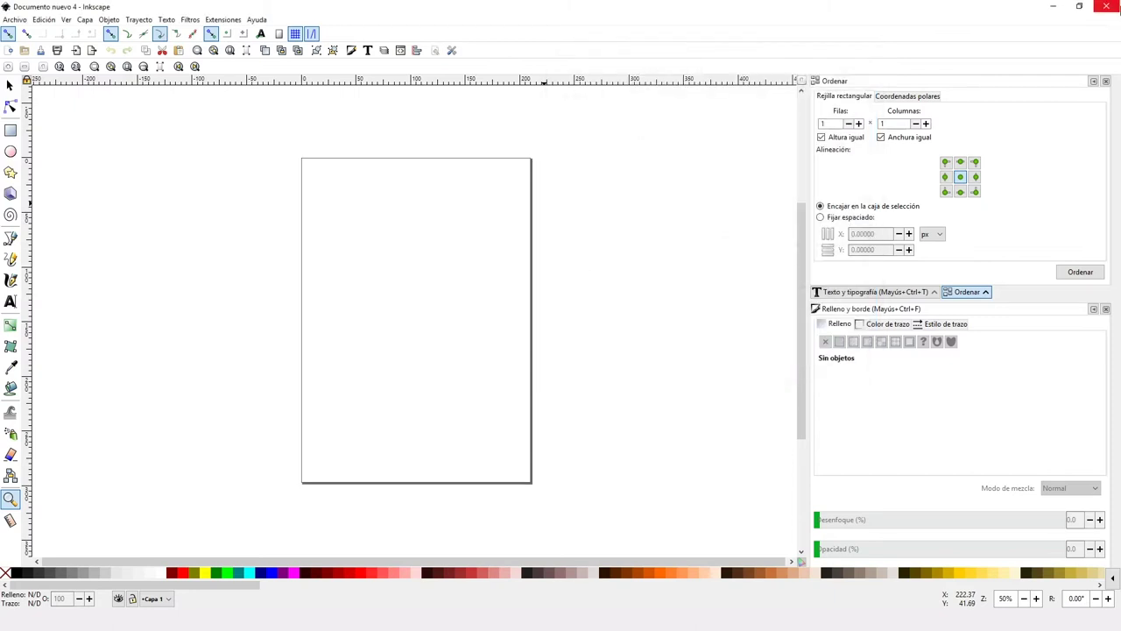
left_click(1106, 6)
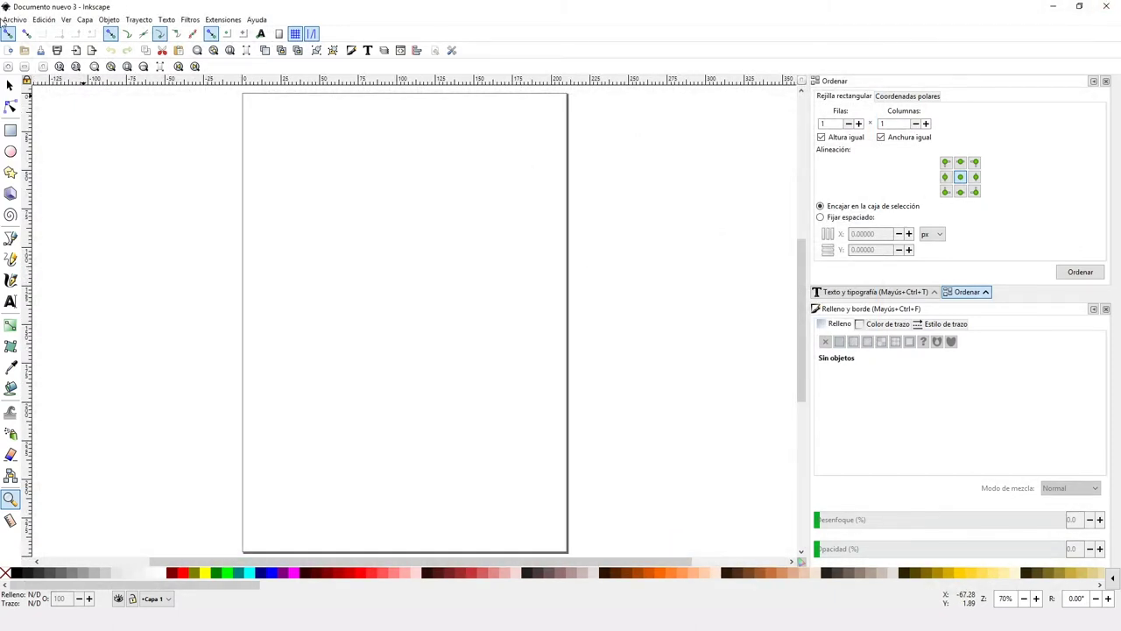
Open the globe JPG as a new document, accepting the bitmap import settings, and maximize its window.
left_click(14, 19)
left_click(27, 59)
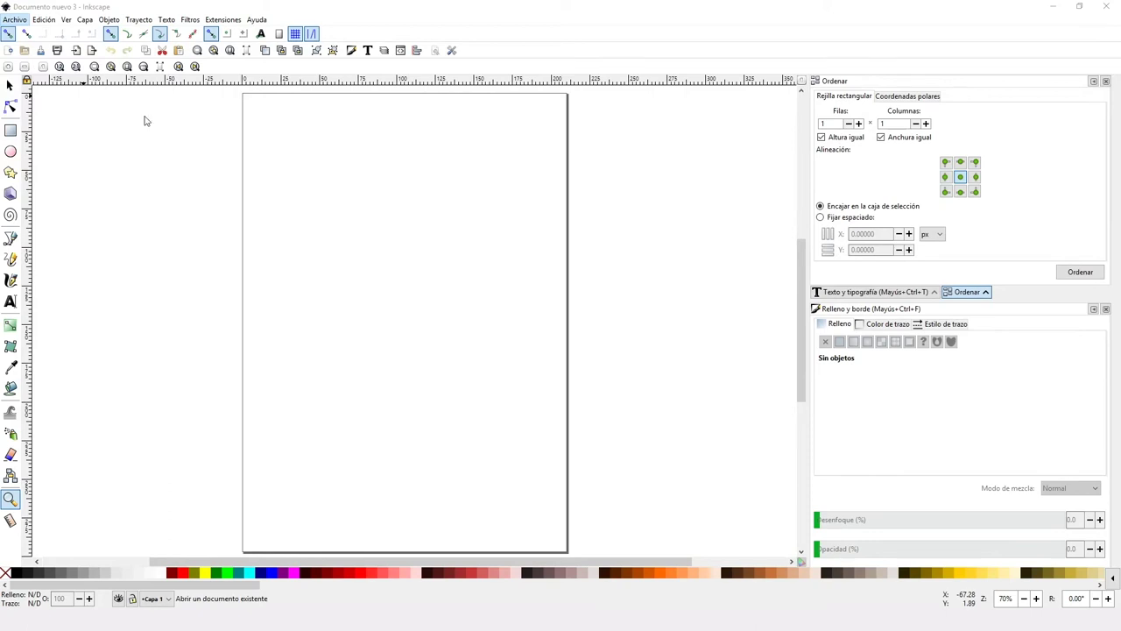
left_click(208, 195)
left_click(301, 260)
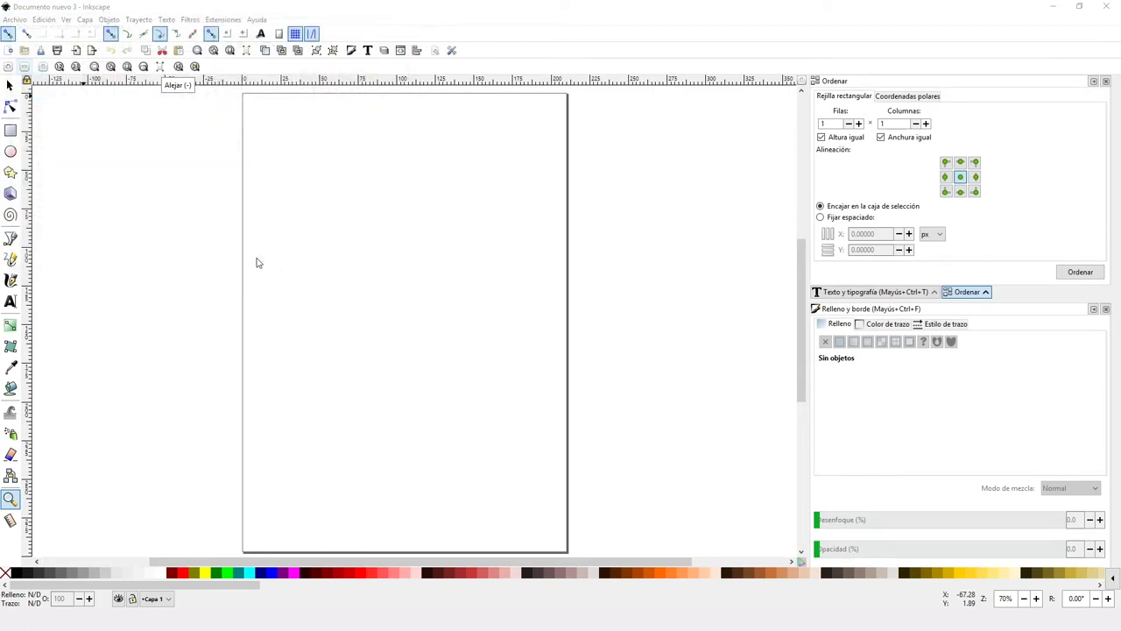
left_click(643, 372)
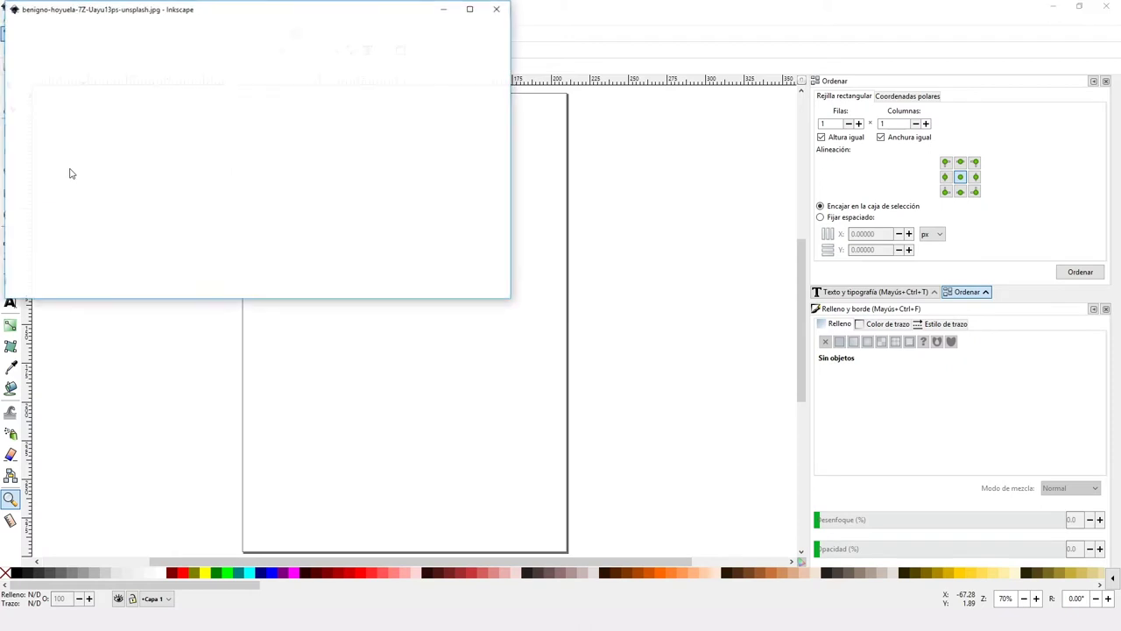
left_click(473, 11)
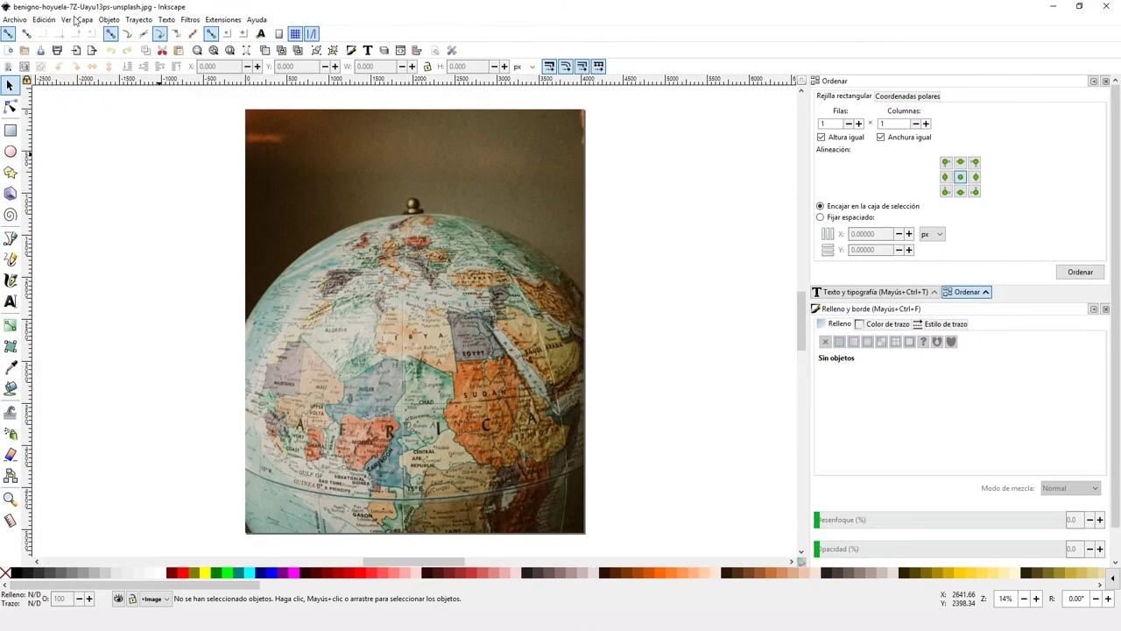
left_click(15, 19)
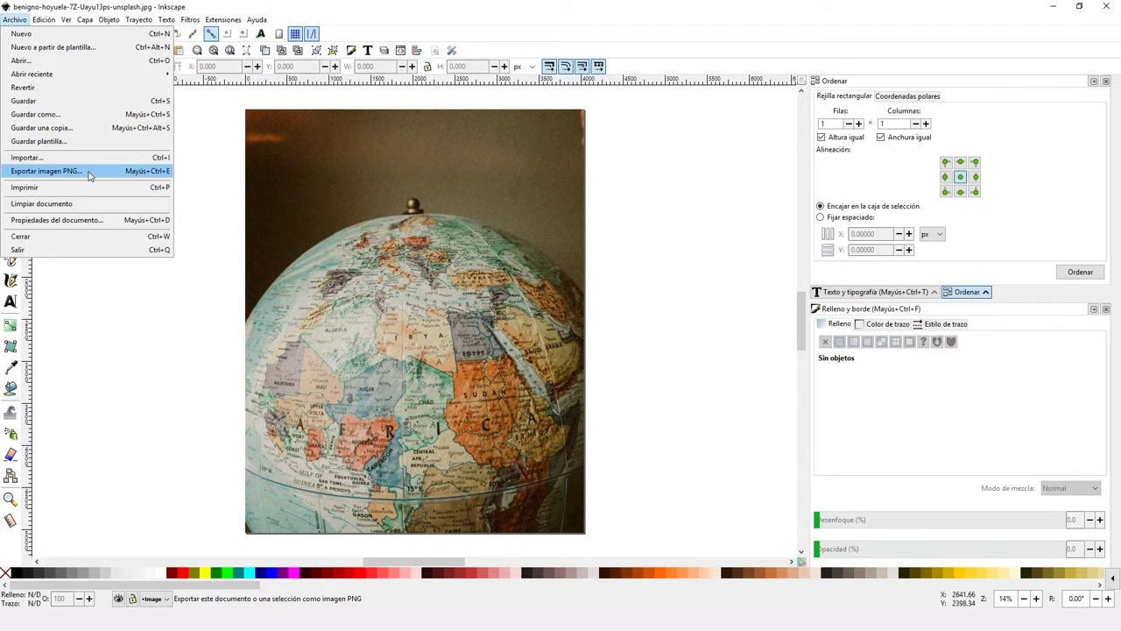
Open Exportar imagen PNG, showing a 4032 × 5040 page export area.
left_click(89, 176)
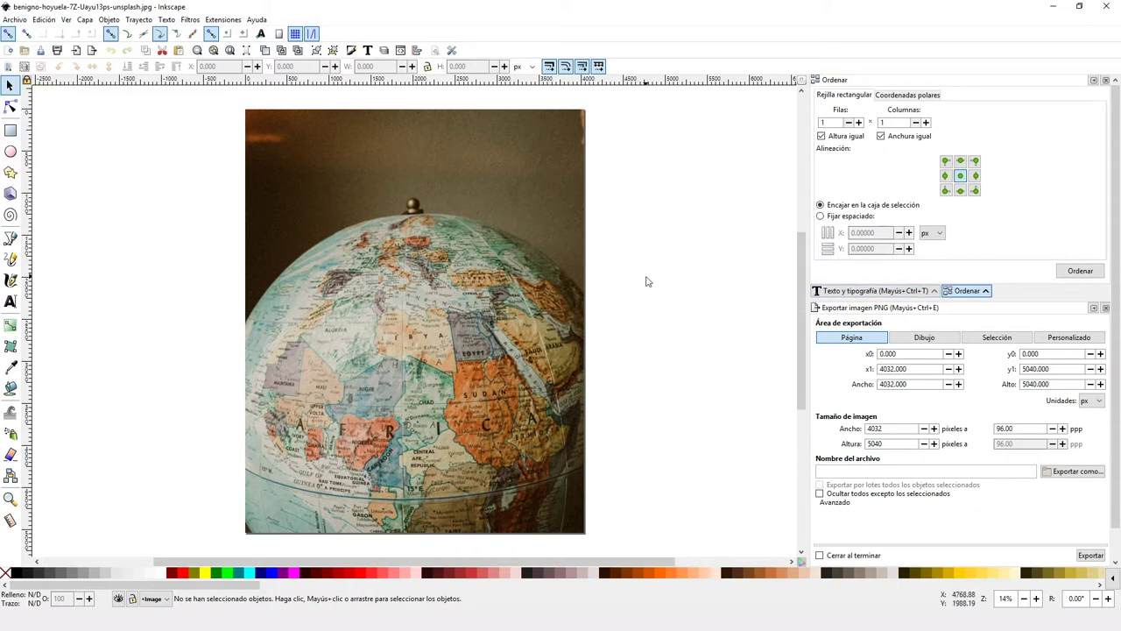
left_click(45, 20)
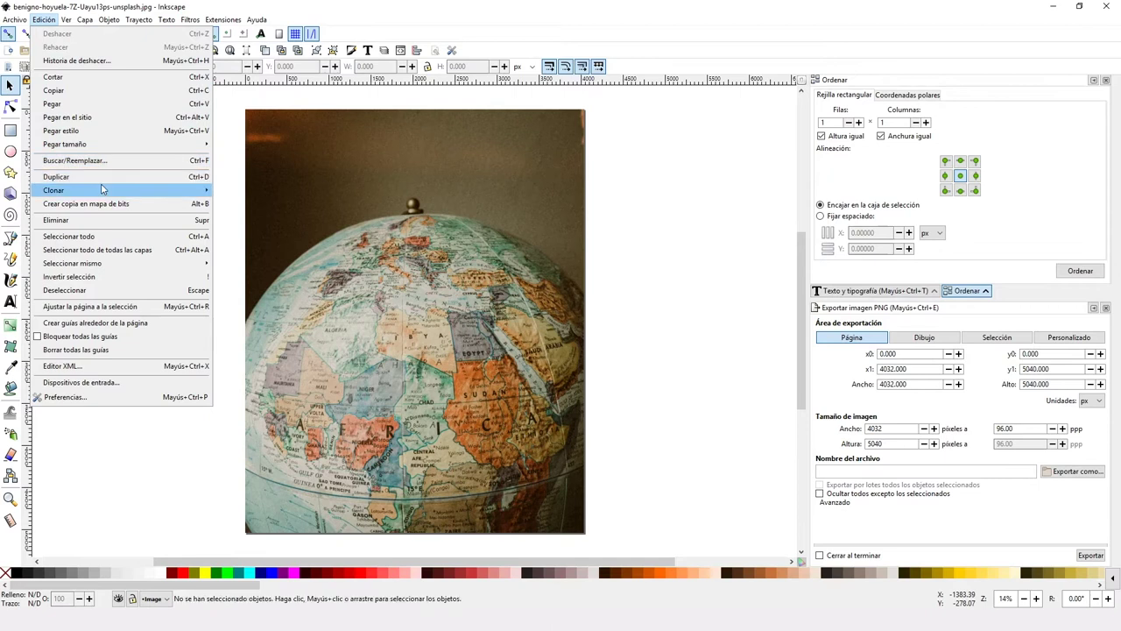
Select all so the PNG export area covers the globe photo, targeting image3174.png.
left_click(77, 240)
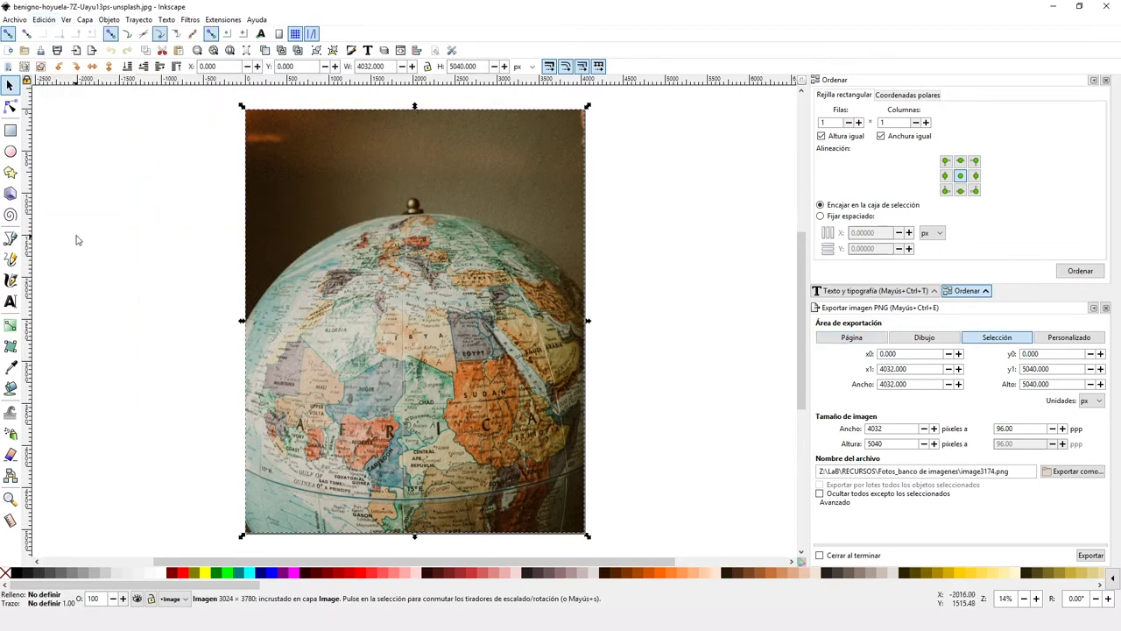
left_click(45, 22)
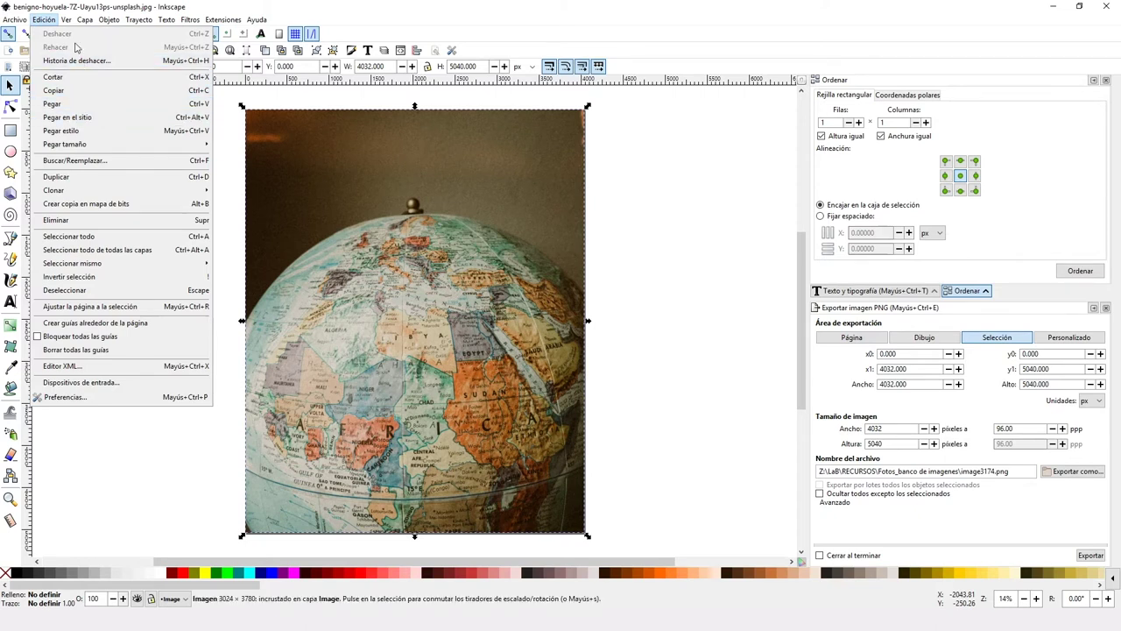
mouse_move(81, 33)
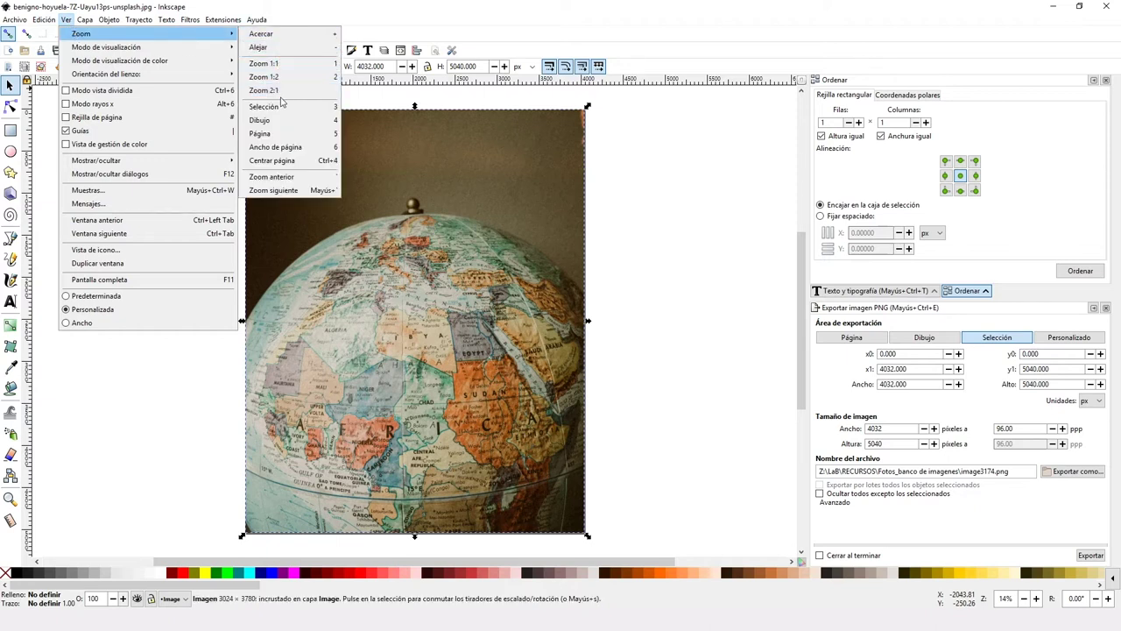
With the Zoom tool, zoom the globe in to 20%, out to 10%, then back to 14%.
left_click(648, 194)
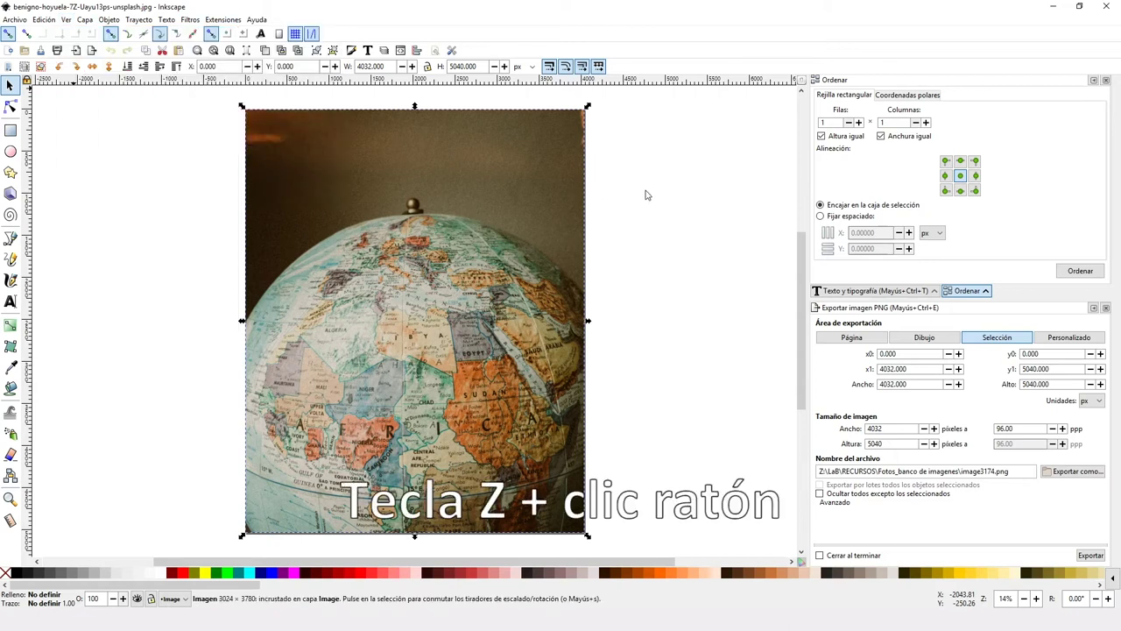
key("z")
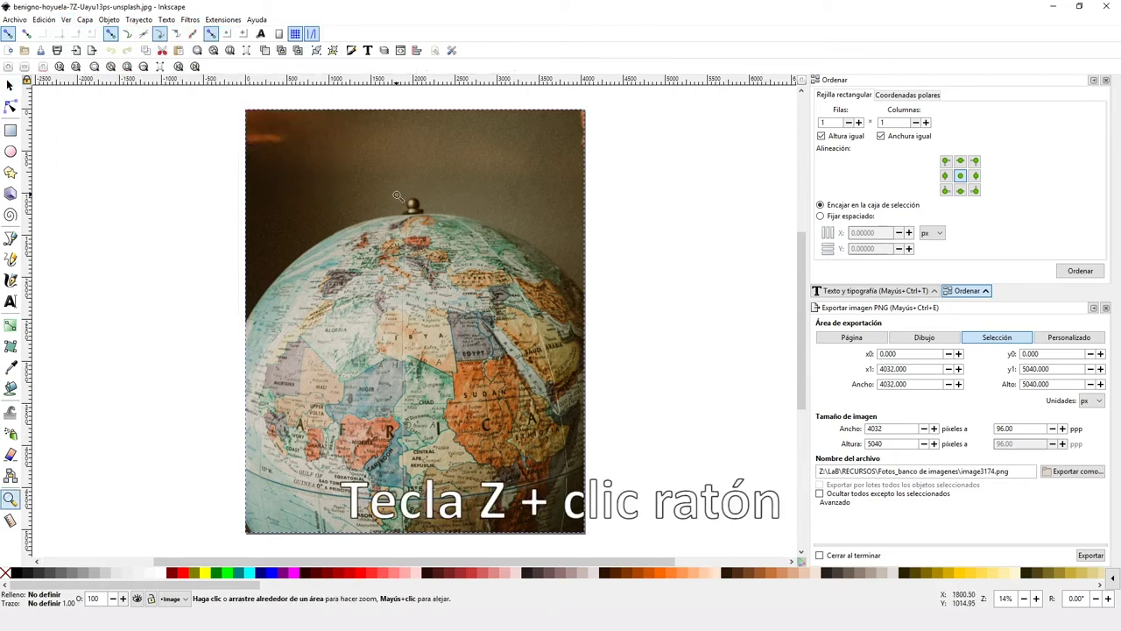
left_click(396, 194)
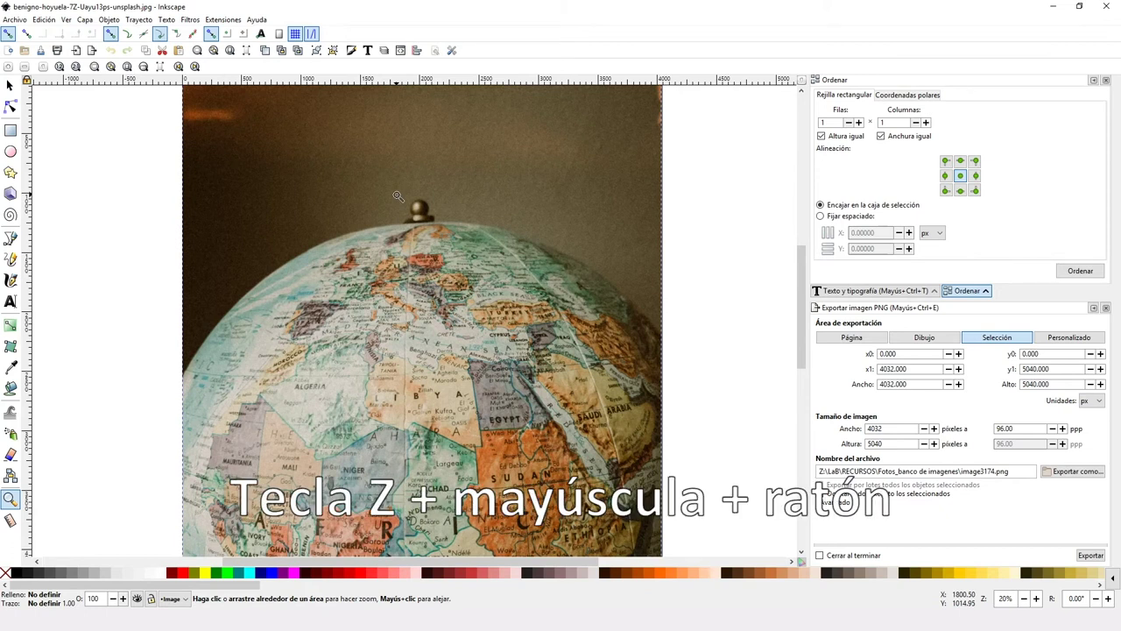
left_click(397, 194, "shift")
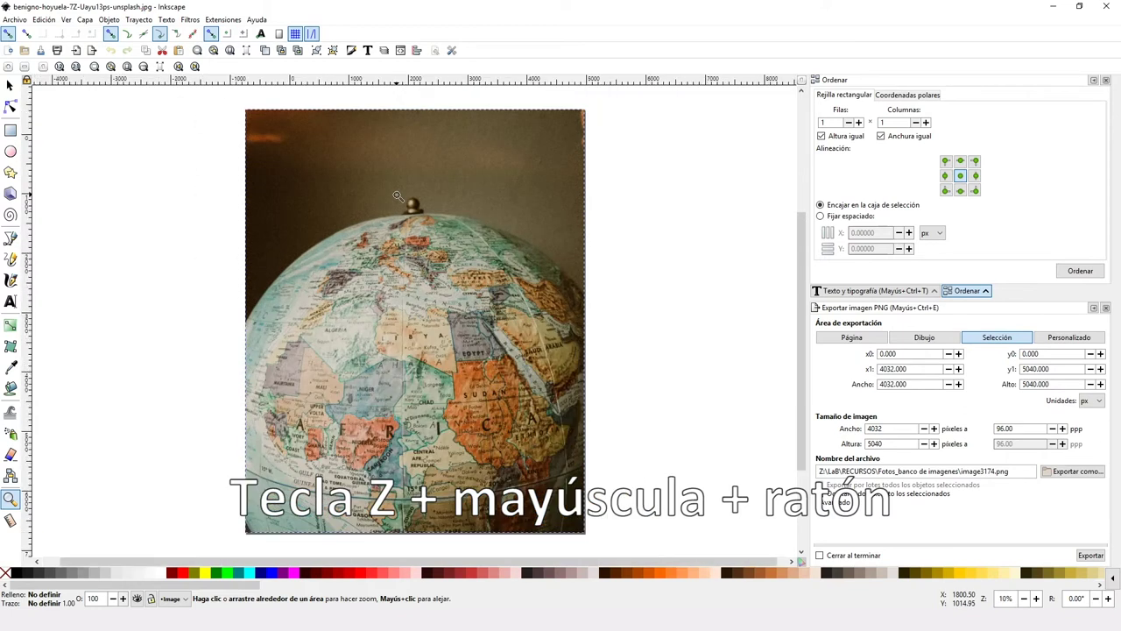
left_click(397, 194, "shift")
left_click(397, 194)
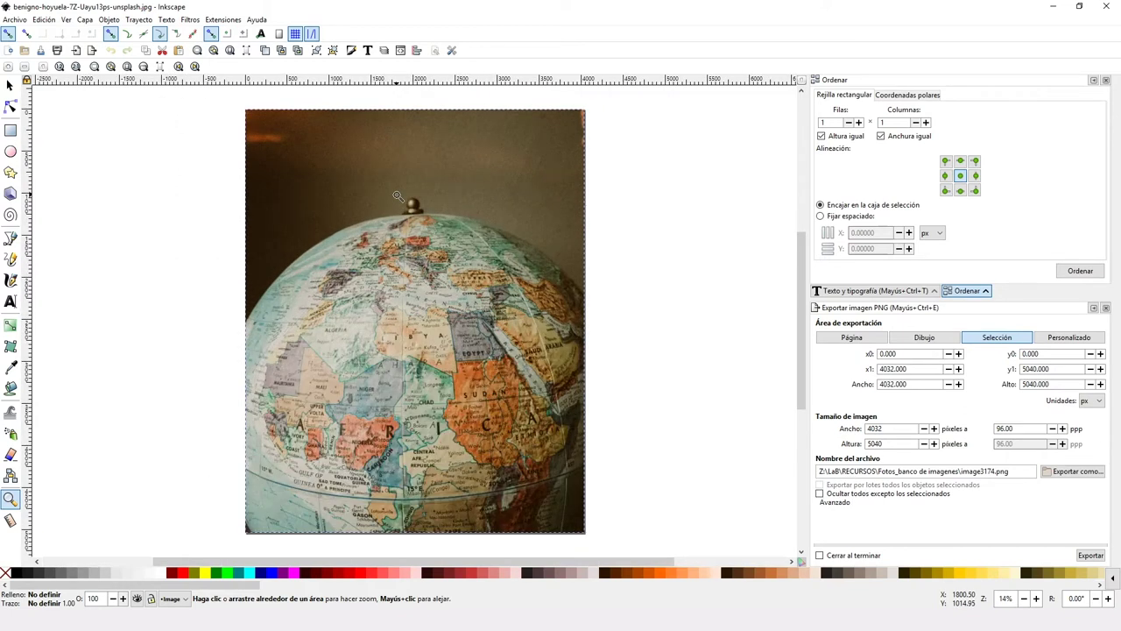
left_click(66, 19)
mouse_move(106, 46)
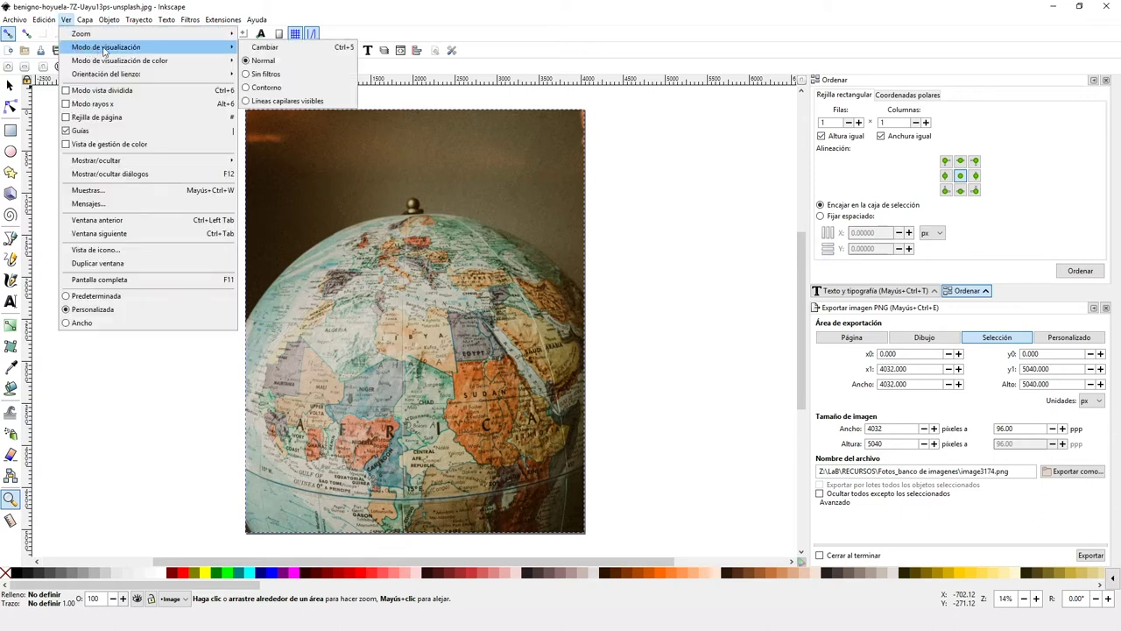
Display the canvas in grayscale and open the Capas panel showing the single image layer.
left_click(273, 87)
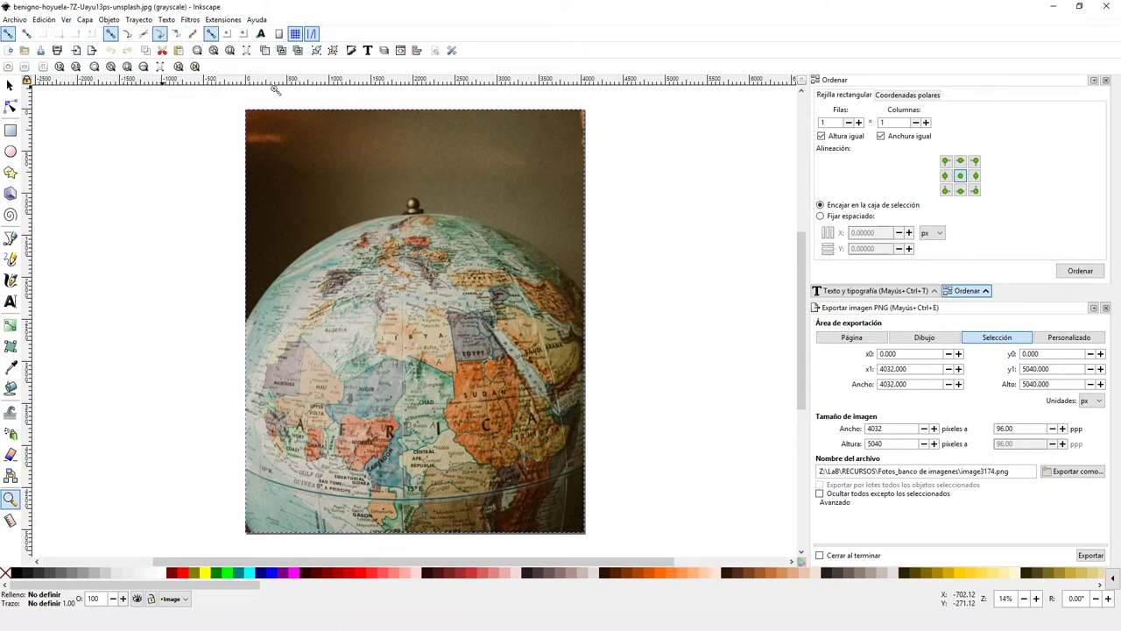
key("ctrl+z")
left_click(84, 20)
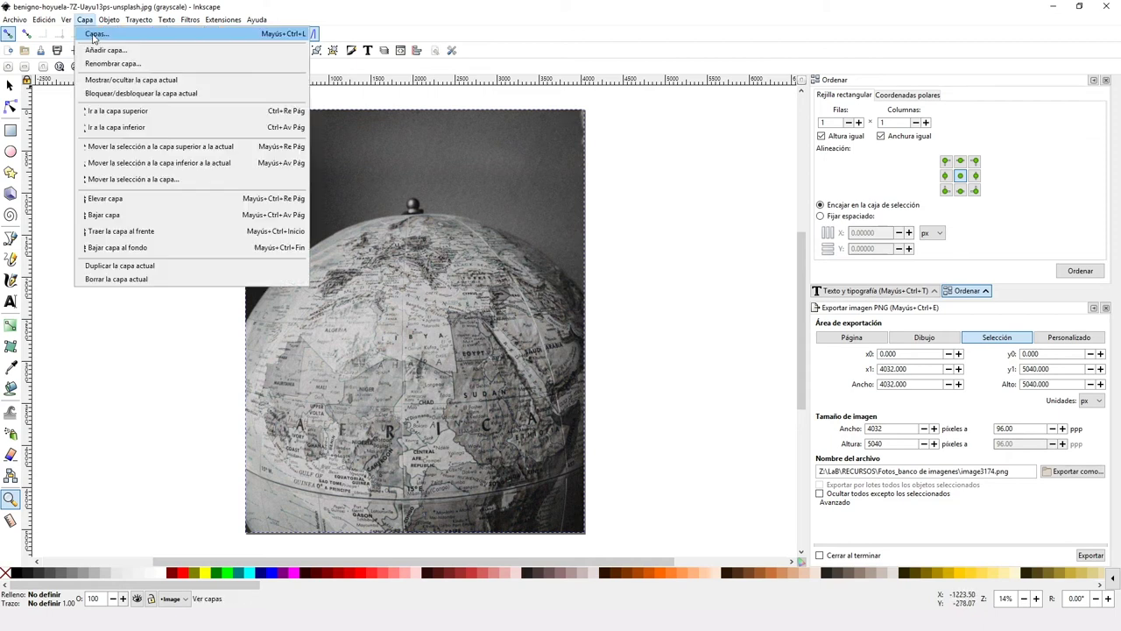
left_click(96, 34)
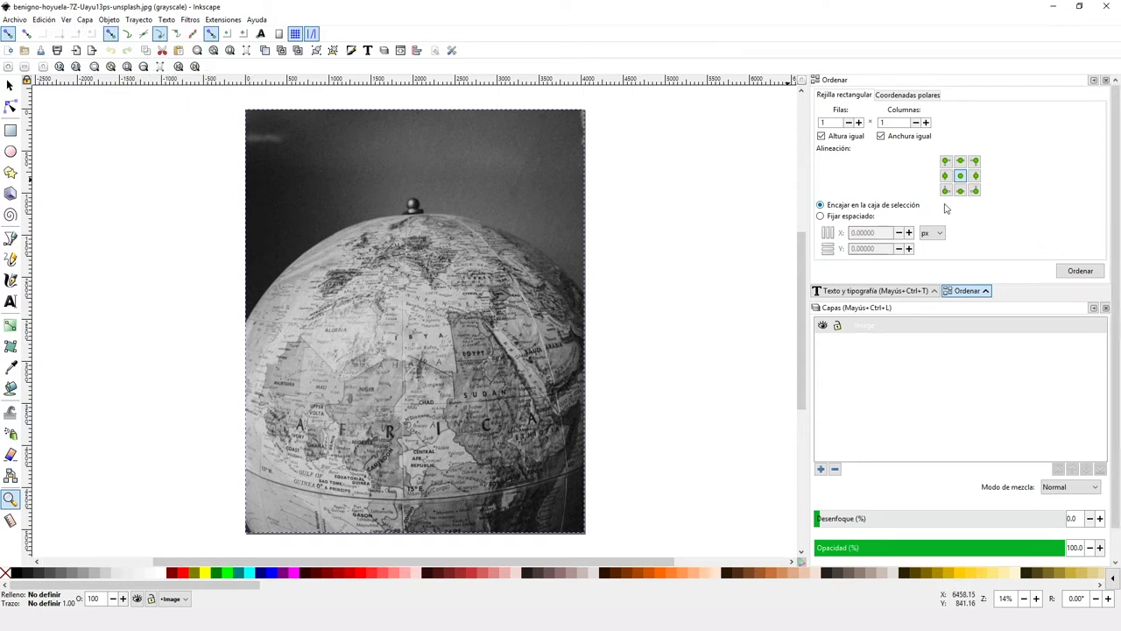
scroll(954, 239, "down", 1)
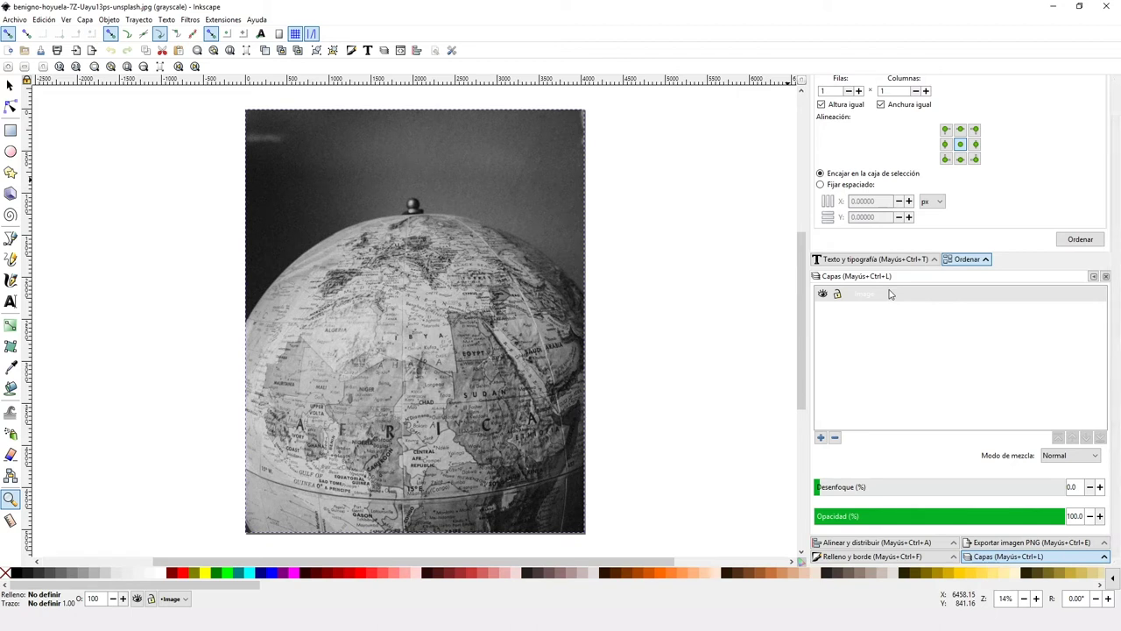
Hide and reshow the globe image in the Objects panel, then open Relleno y borde.
left_click(109, 20)
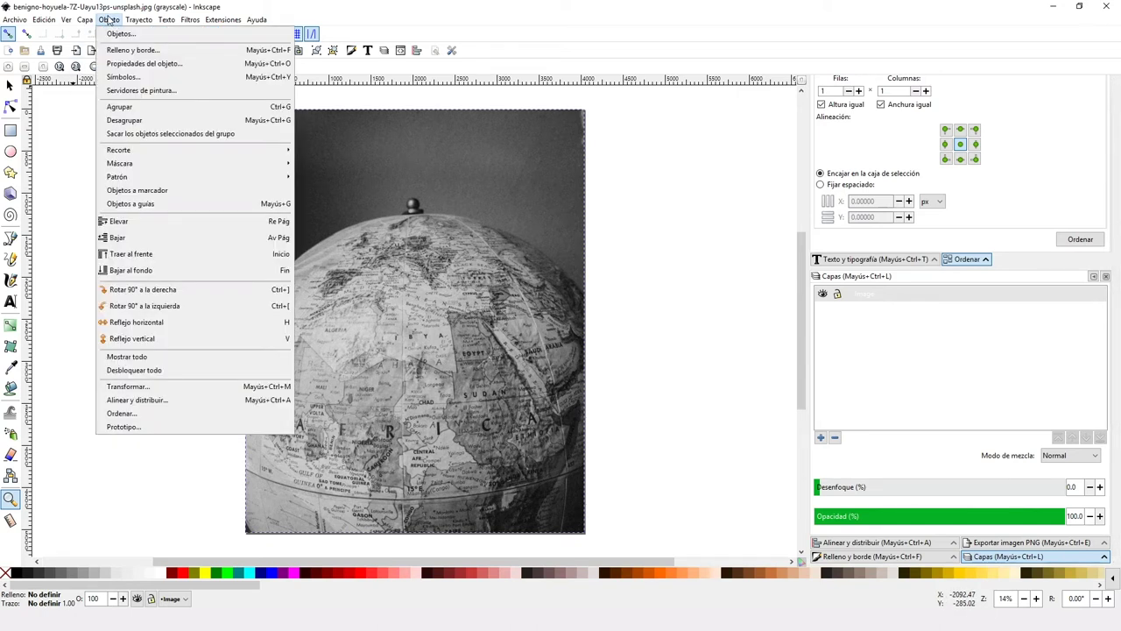
left_click(116, 35)
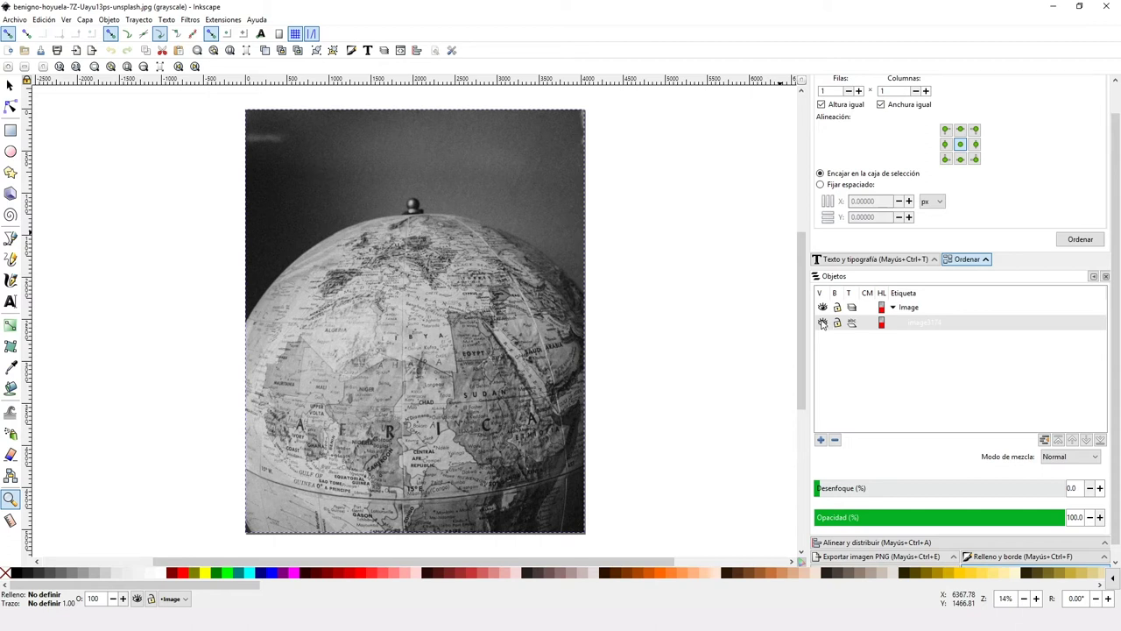
left_click(822, 323)
left_click(823, 324)
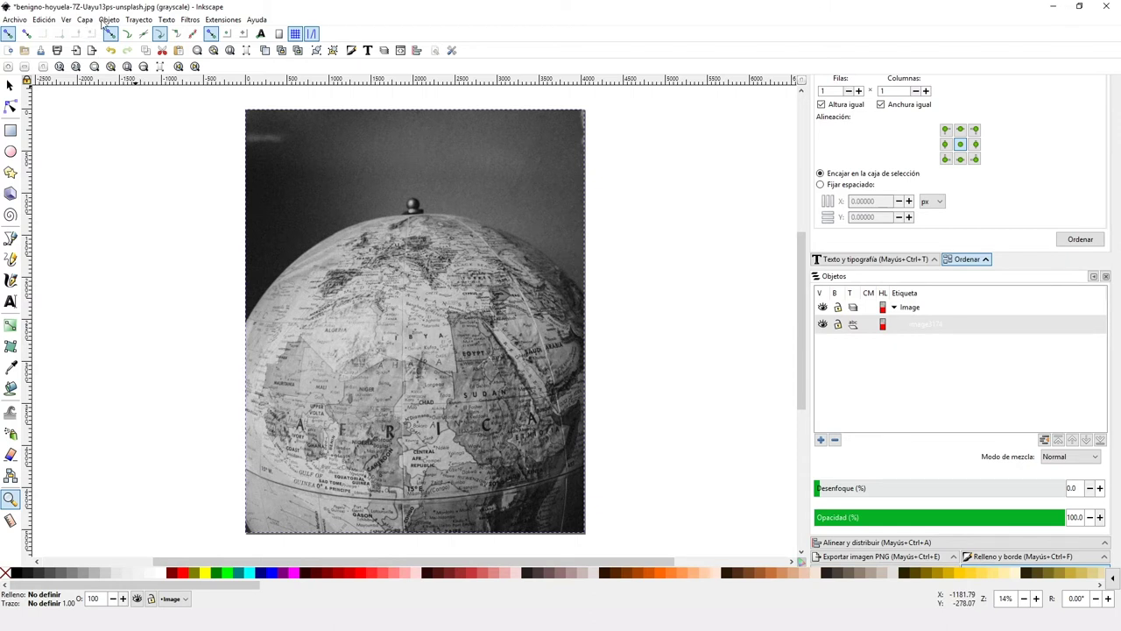
left_click(106, 20)
left_click(122, 51)
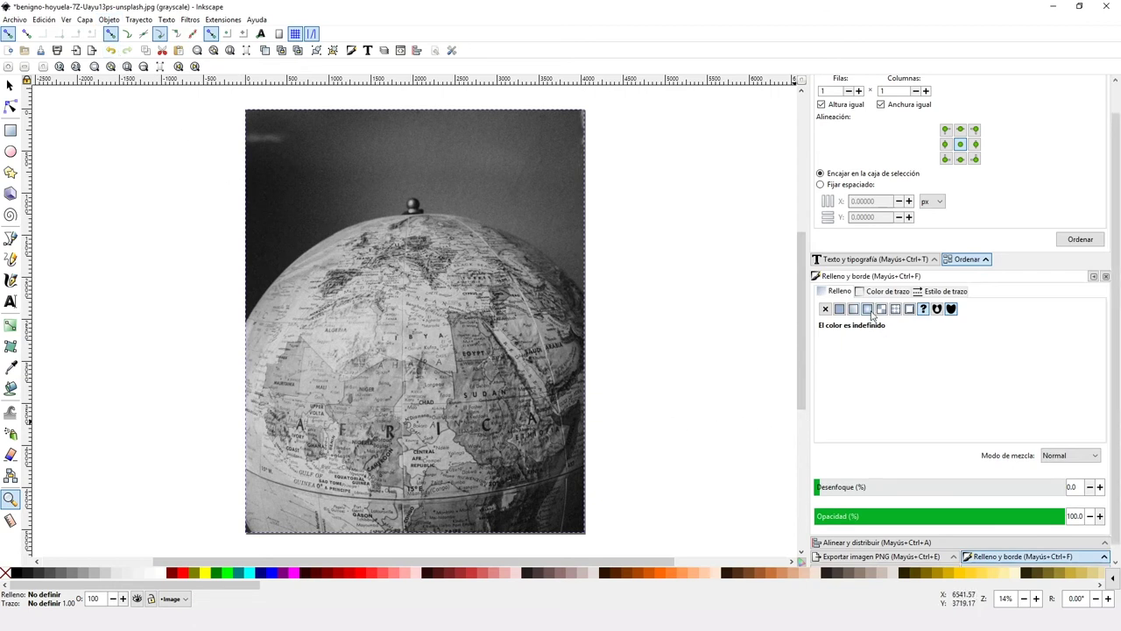
left_click(106, 20)
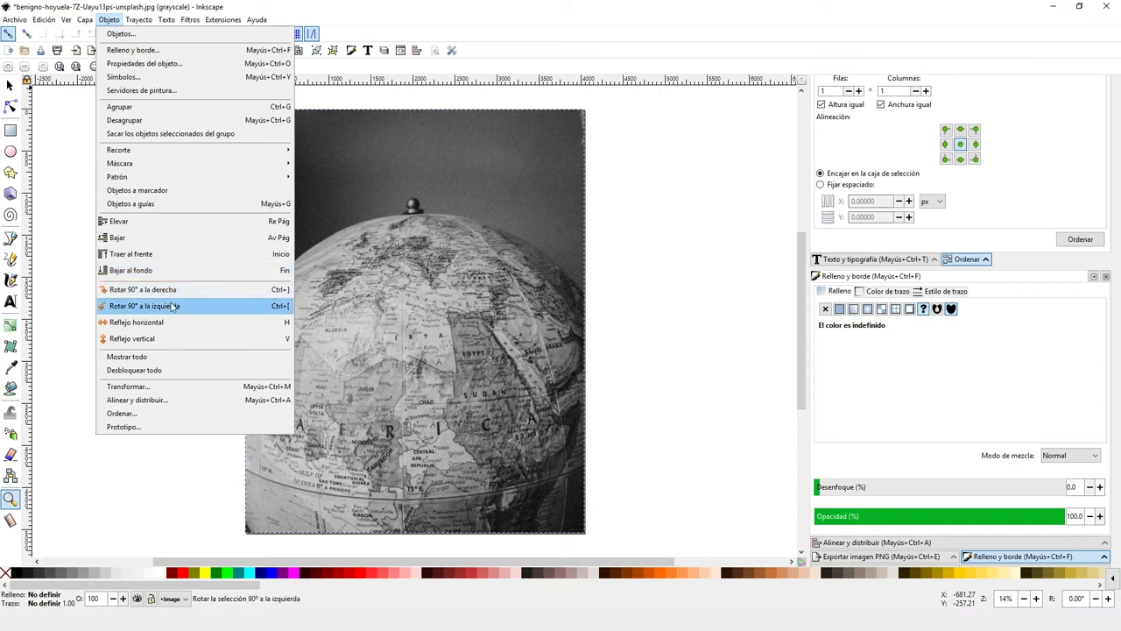
left_click(173, 306)
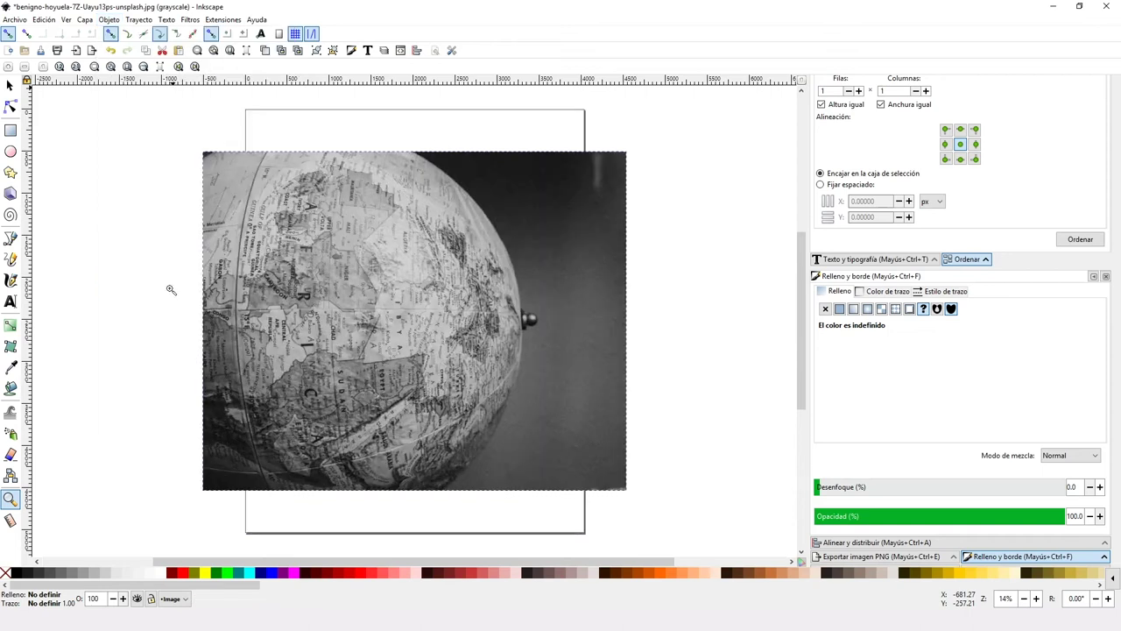
left_click(108, 20)
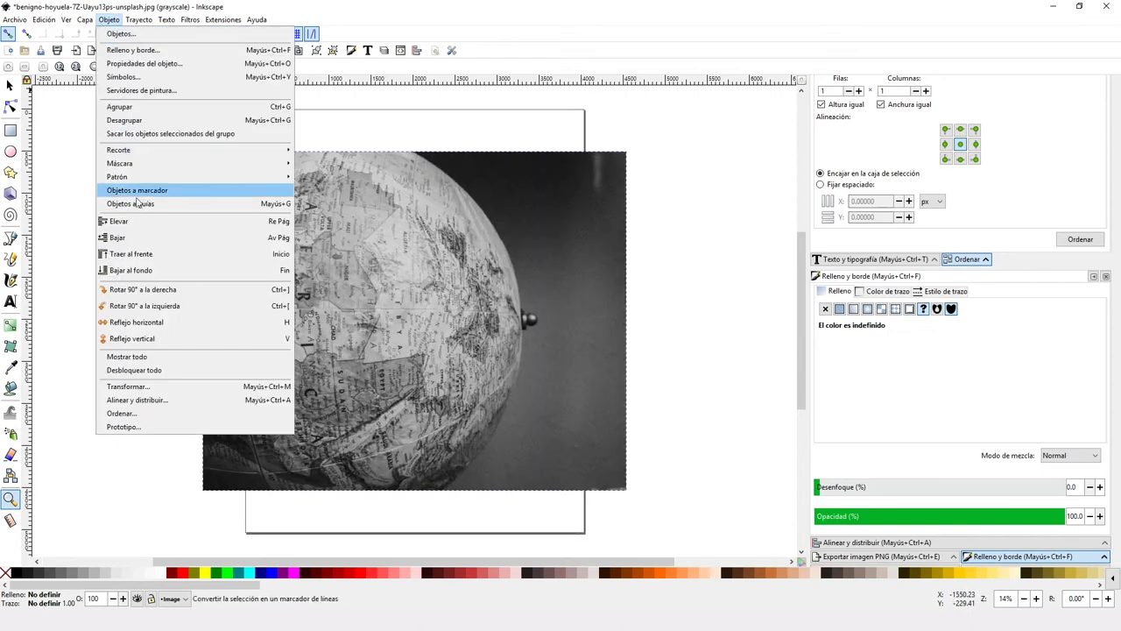
left_click(141, 305)
left_click(111, 21)
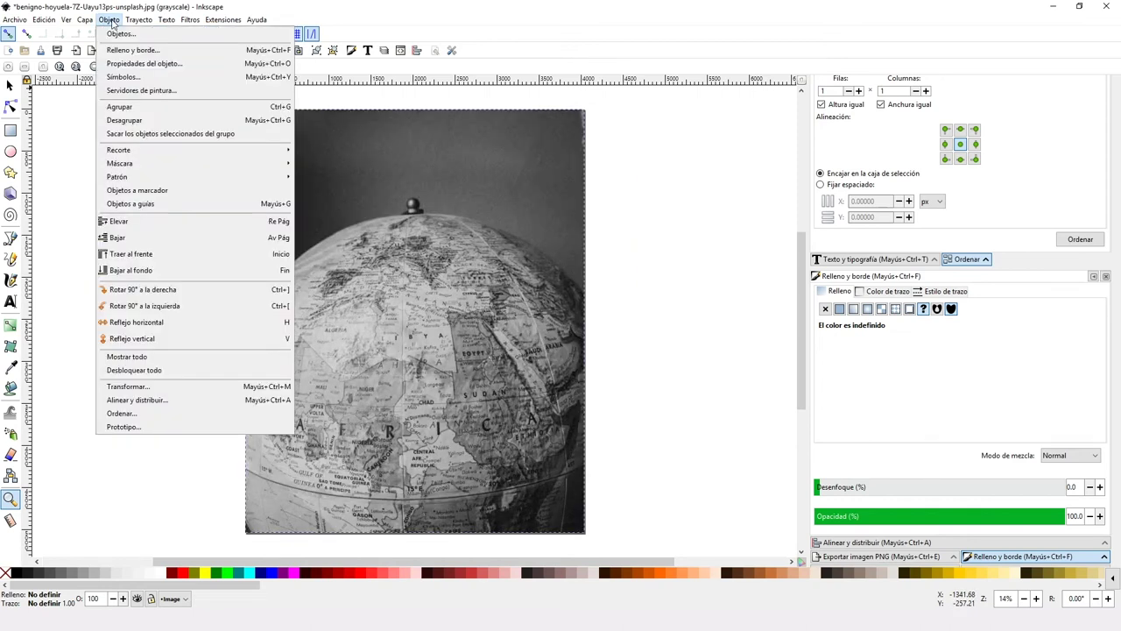
Browse the Transformar dialog's Escalar, Rotar and Inclinar tabs, then close it.
left_click(128, 387)
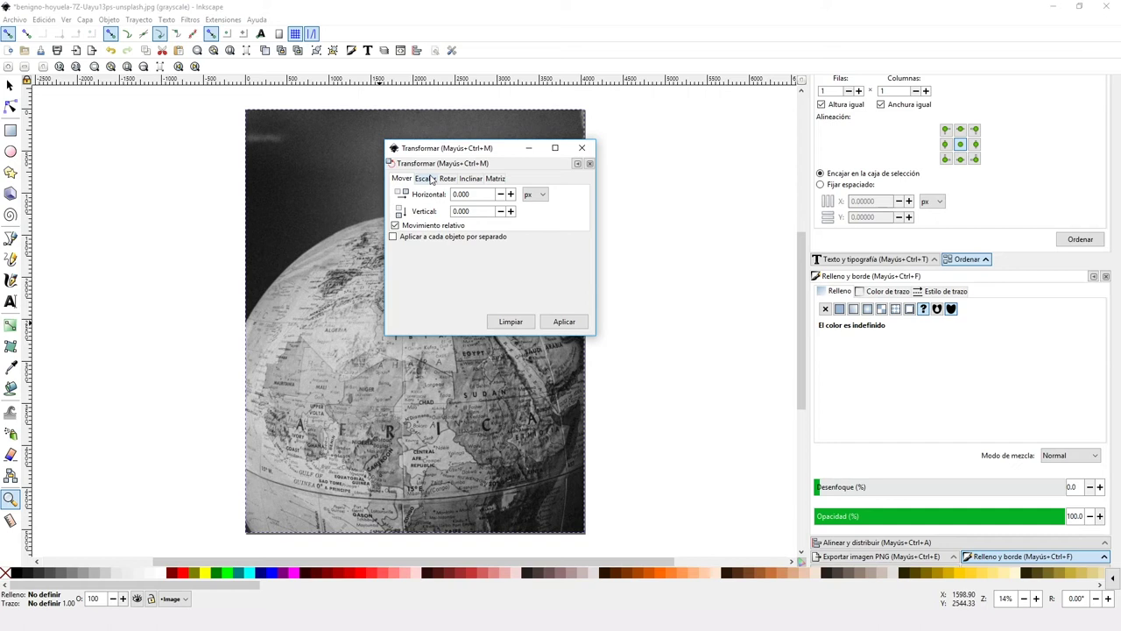
left_click(429, 179)
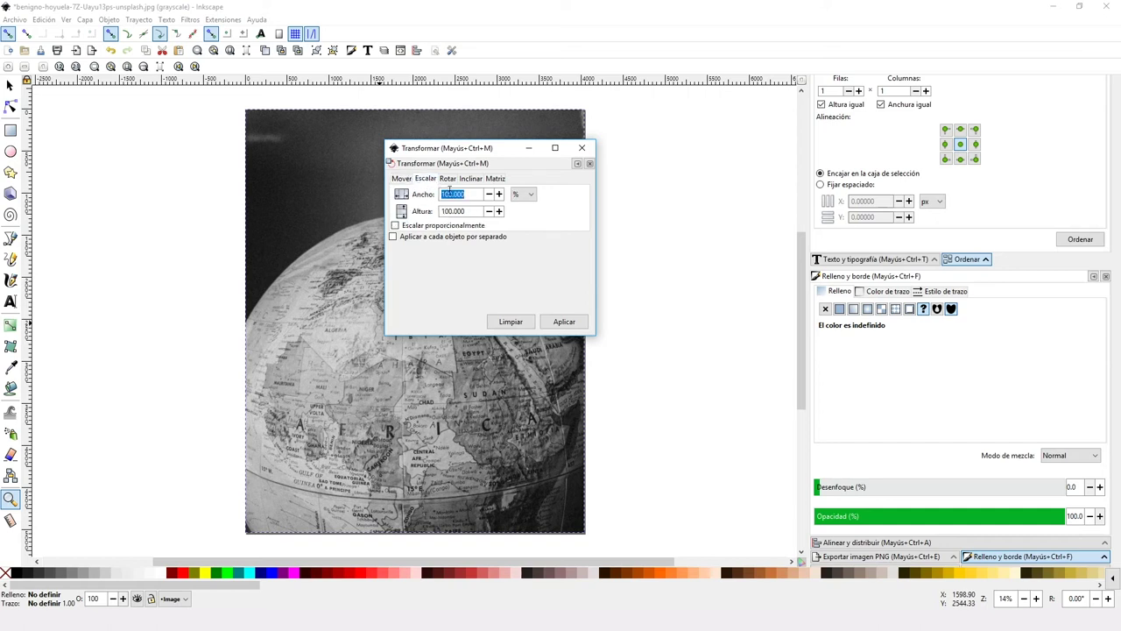
left_click(448, 179)
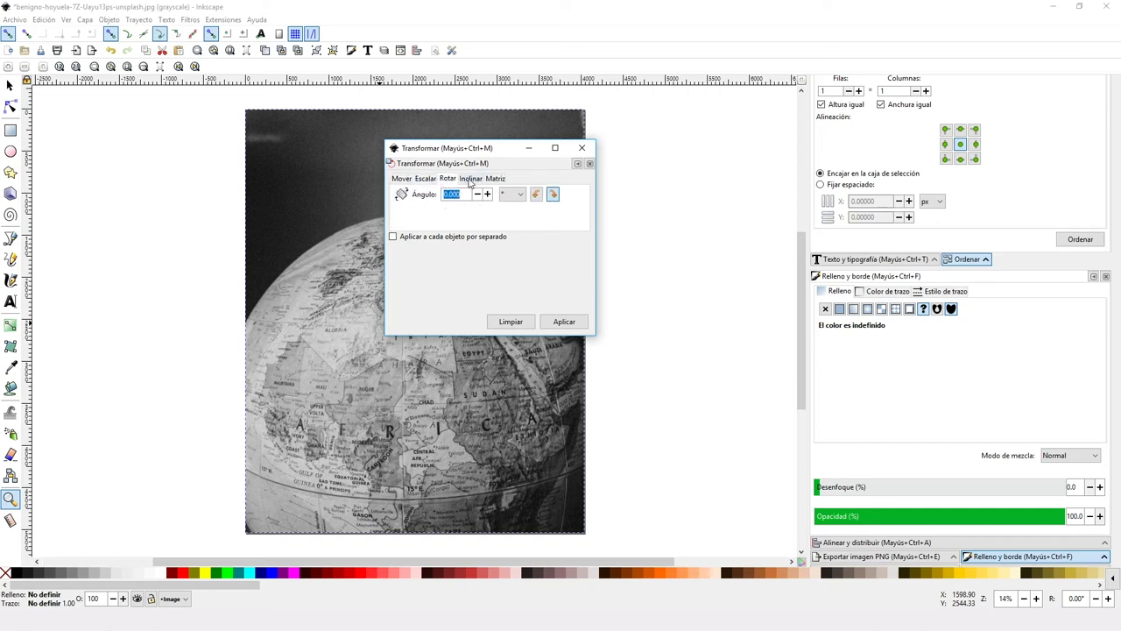
left_click(471, 178)
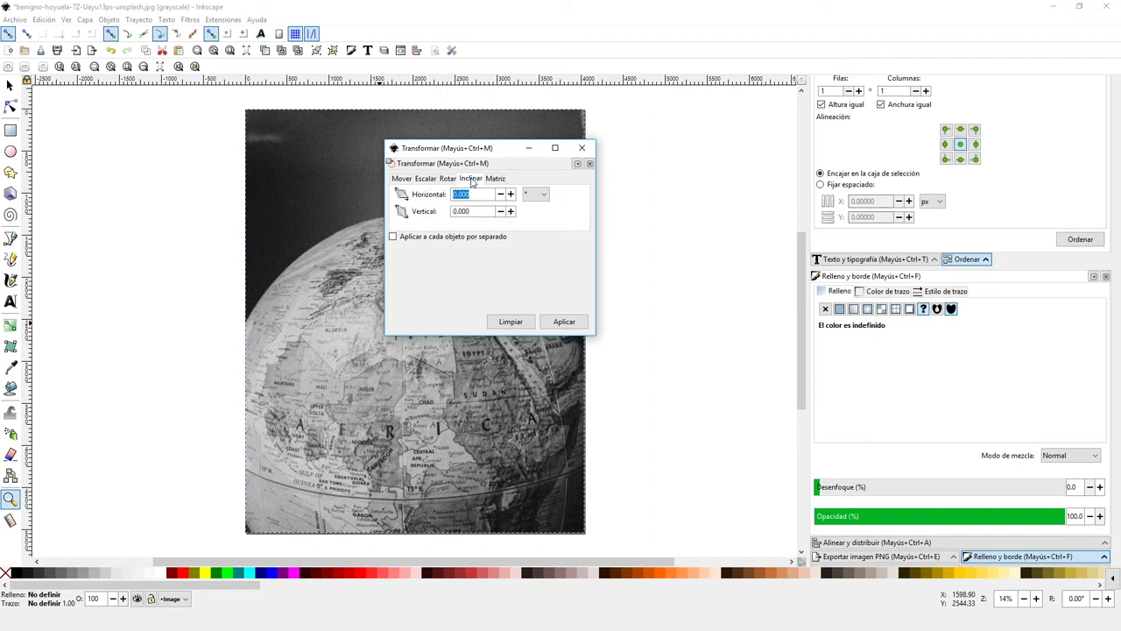
left_click(584, 149)
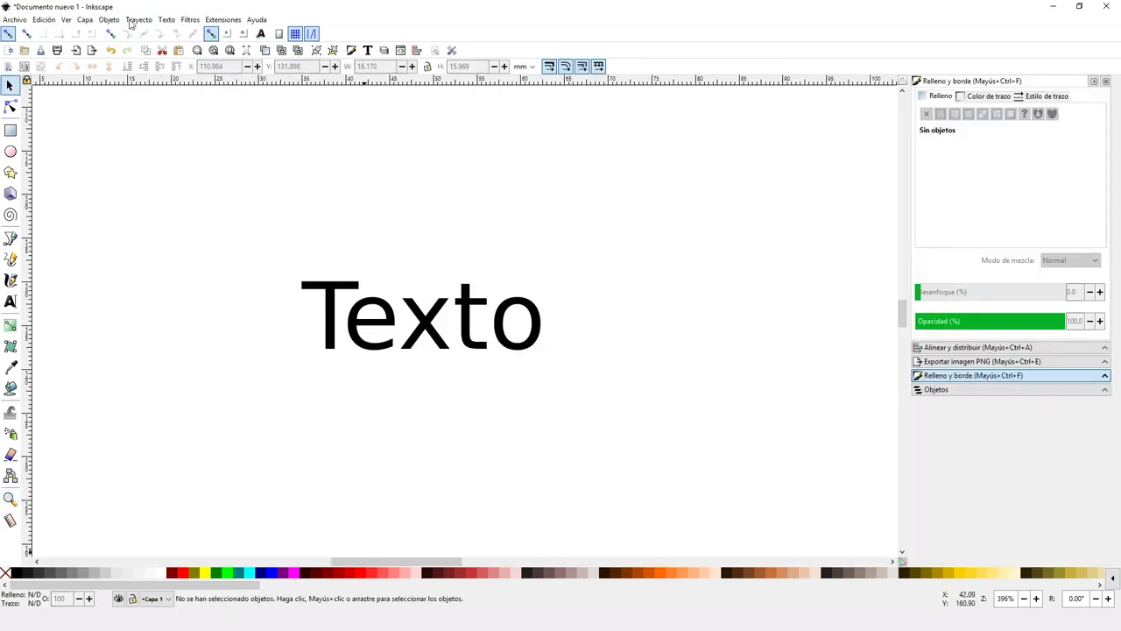
Convert the selected word Texto into a group of five paths with Objeto a trayecto.
left_click(138, 20)
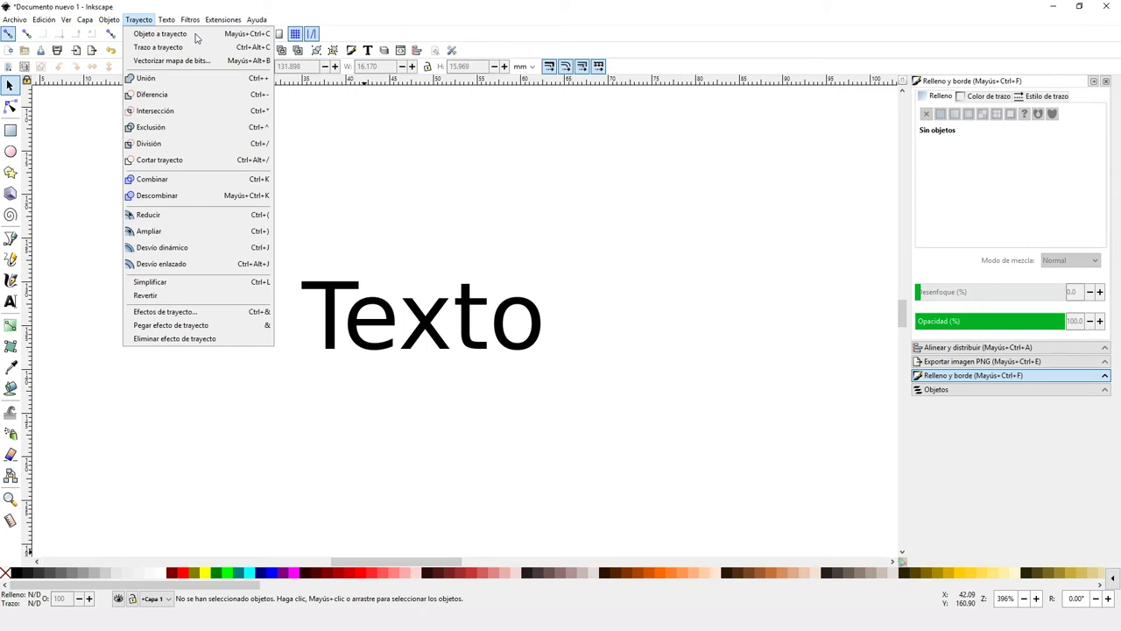
left_click(348, 291)
left_click(348, 291)
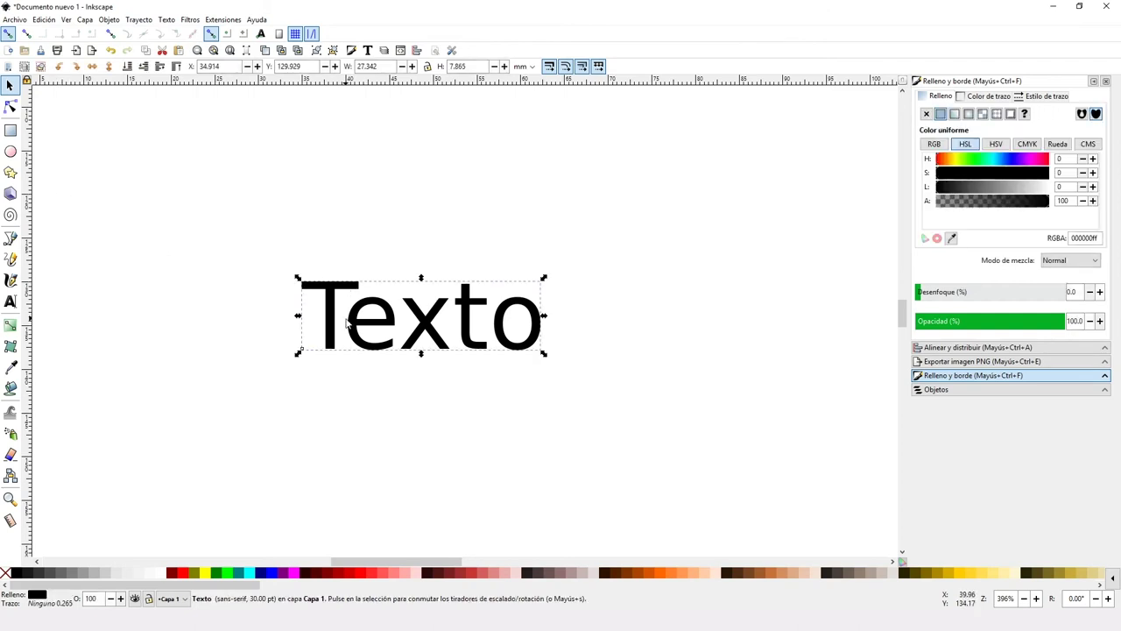
left_click(140, 19)
left_click(151, 34)
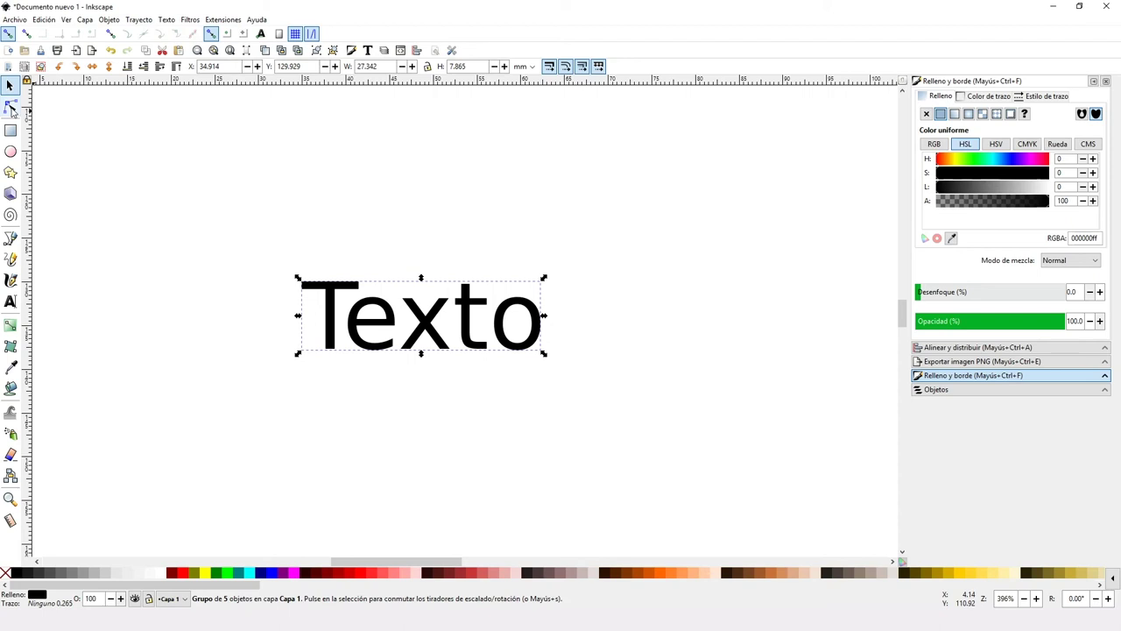
left_click(11, 106)
Nudge one node of the letter T slightly with the Node tool.
left_click(328, 292)
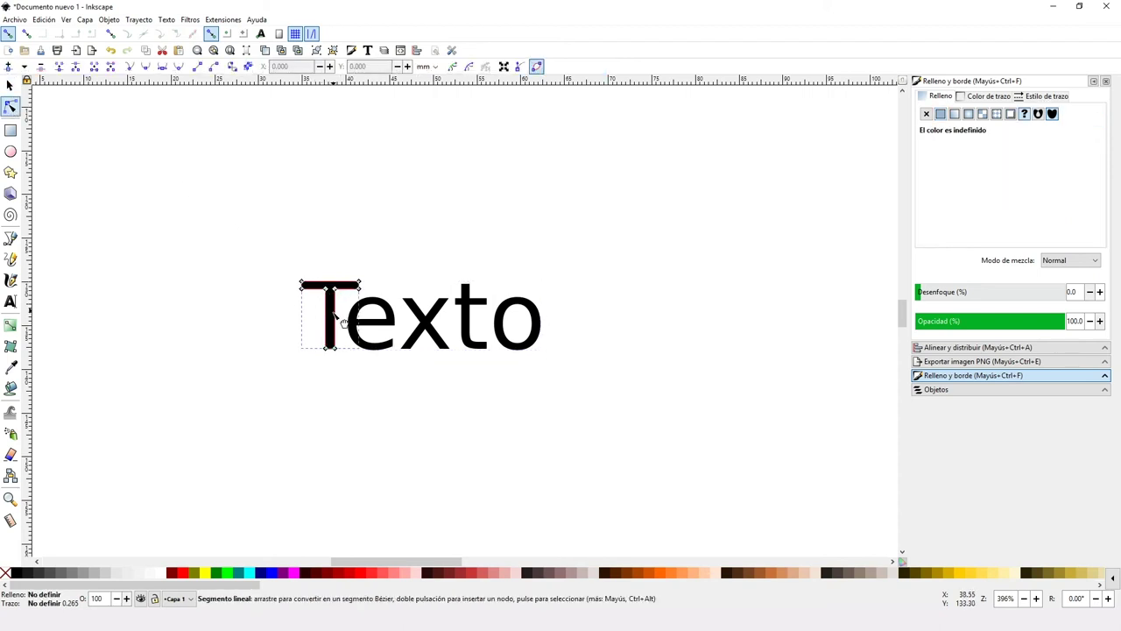
left_click(327, 290)
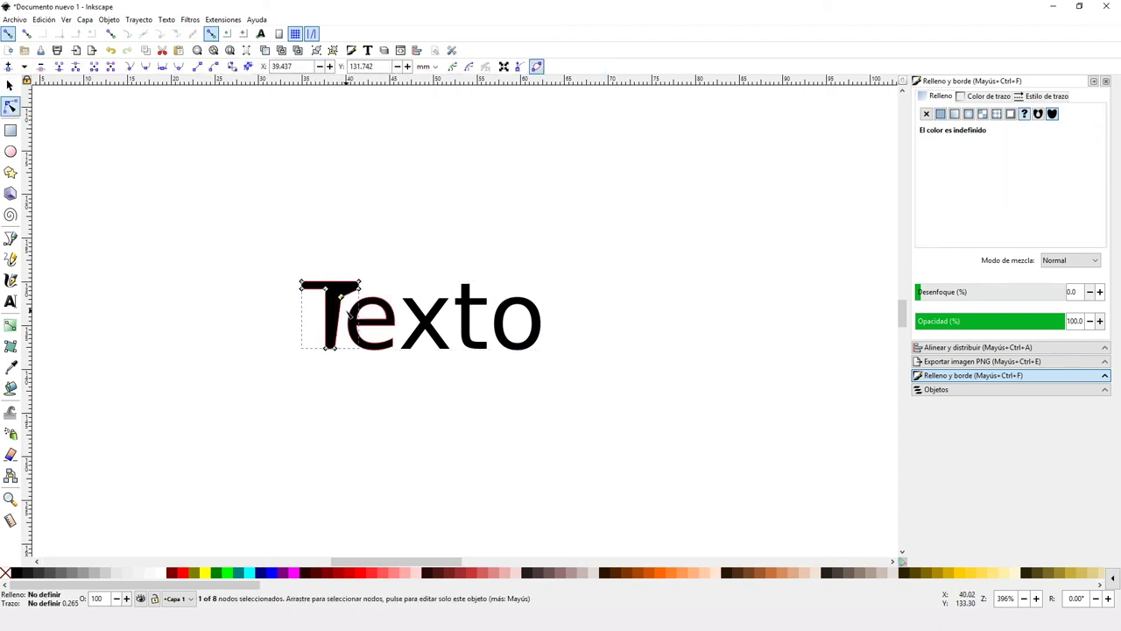
left_click_drag(327, 290, 317, 298)
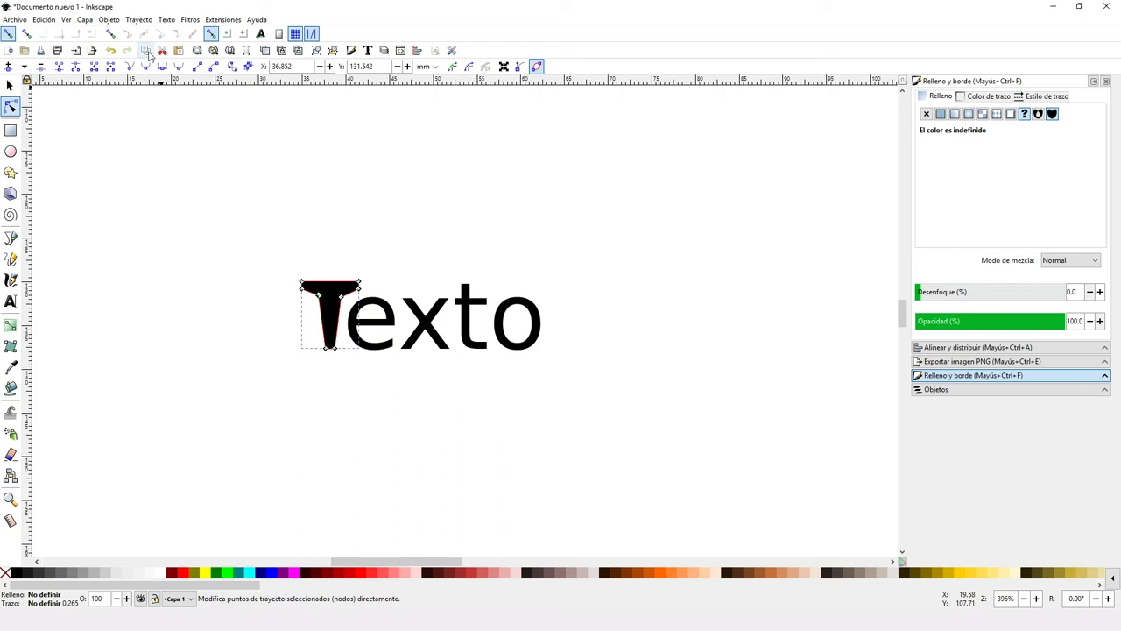
Pan the canvas to bring the yellow circle and overlapping pink square into view.
left_click(142, 20)
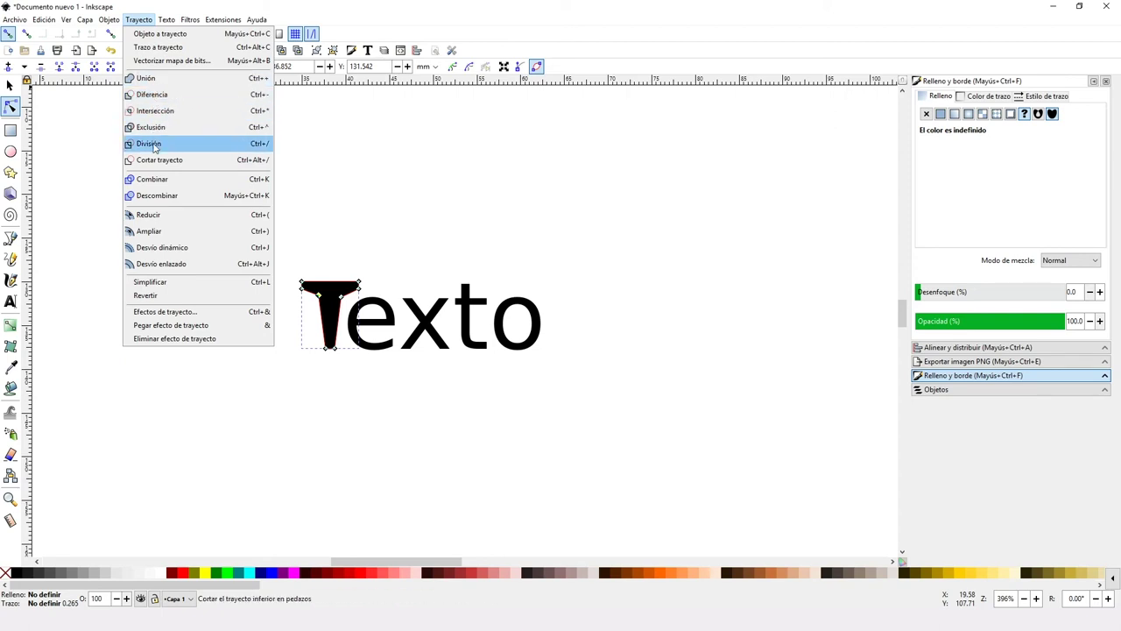
left_click(704, 205)
mouse_move(765, 211)
left_mouse_down()
mouse_move(374, 188)
mouse_move(393, 240)
mouse_move(60, 216)
left_mouse_up()
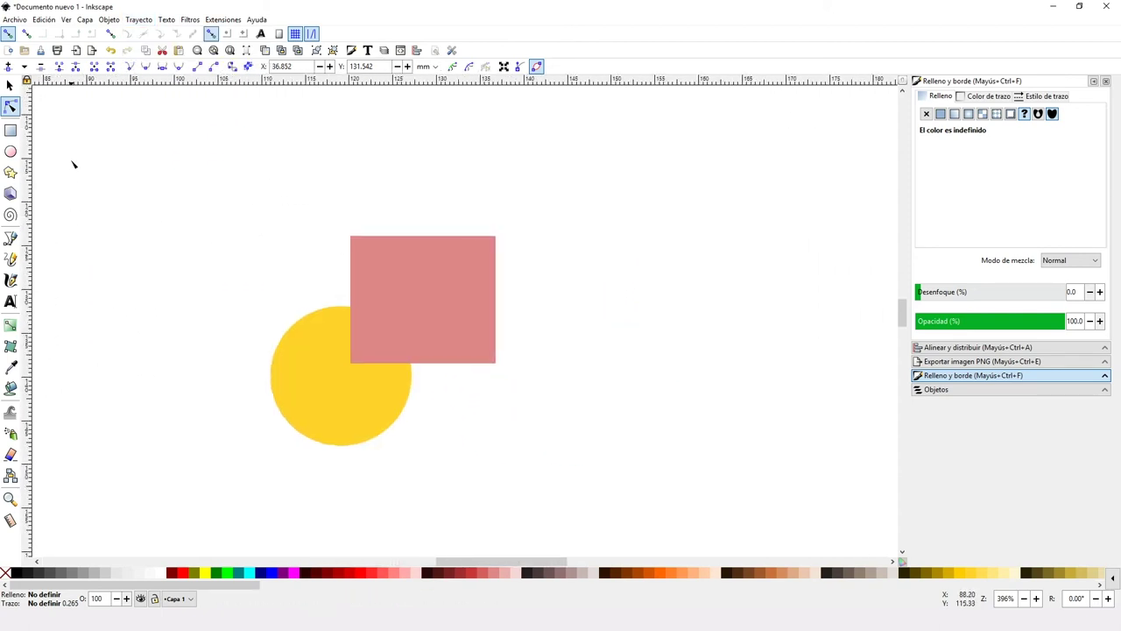
Convert the circle and square to paths, try Union, and undo it.
left_click_drag(182, 233, 531, 429)
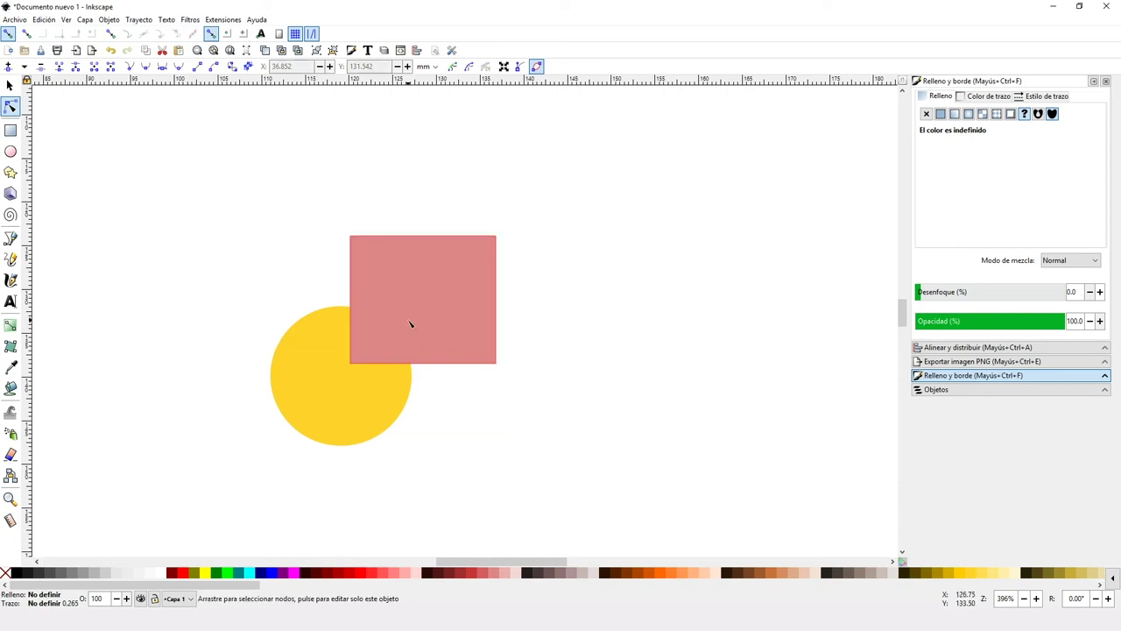
left_click(139, 20)
left_click(162, 34)
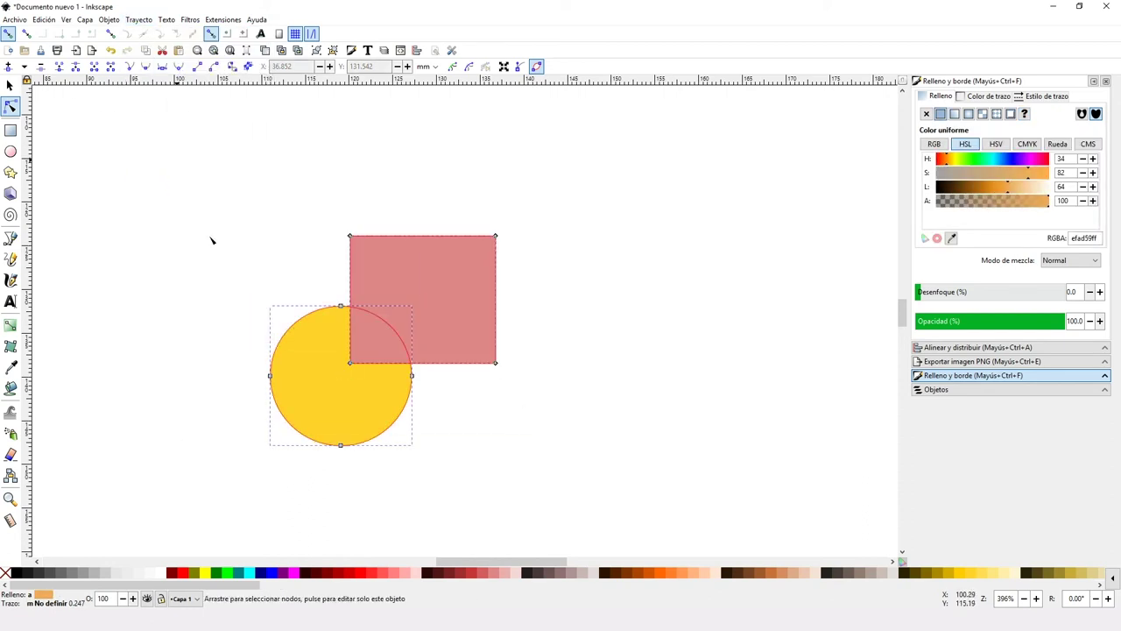
left_click(139, 19)
left_click(151, 79)
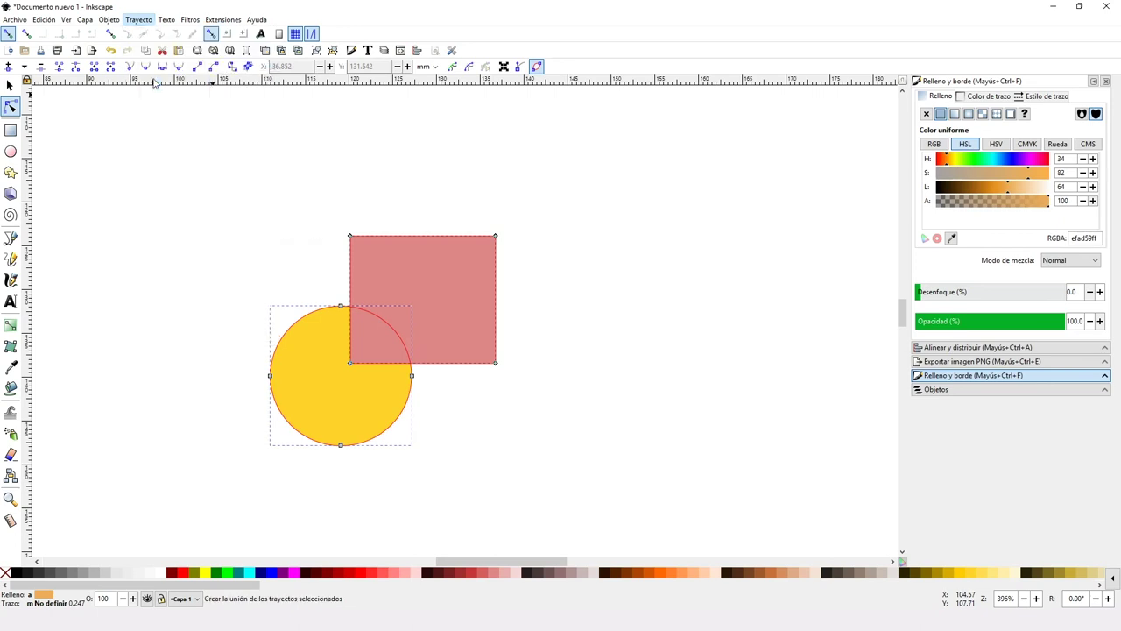
left_click(138, 20)
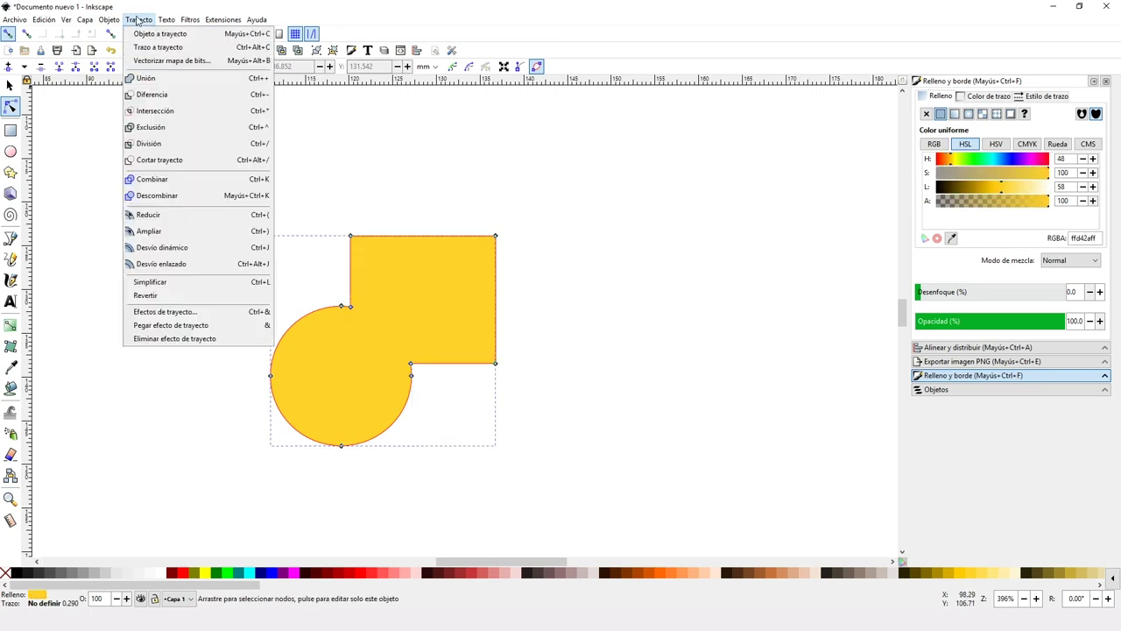
left_click(148, 95)
key("ctrl+z")
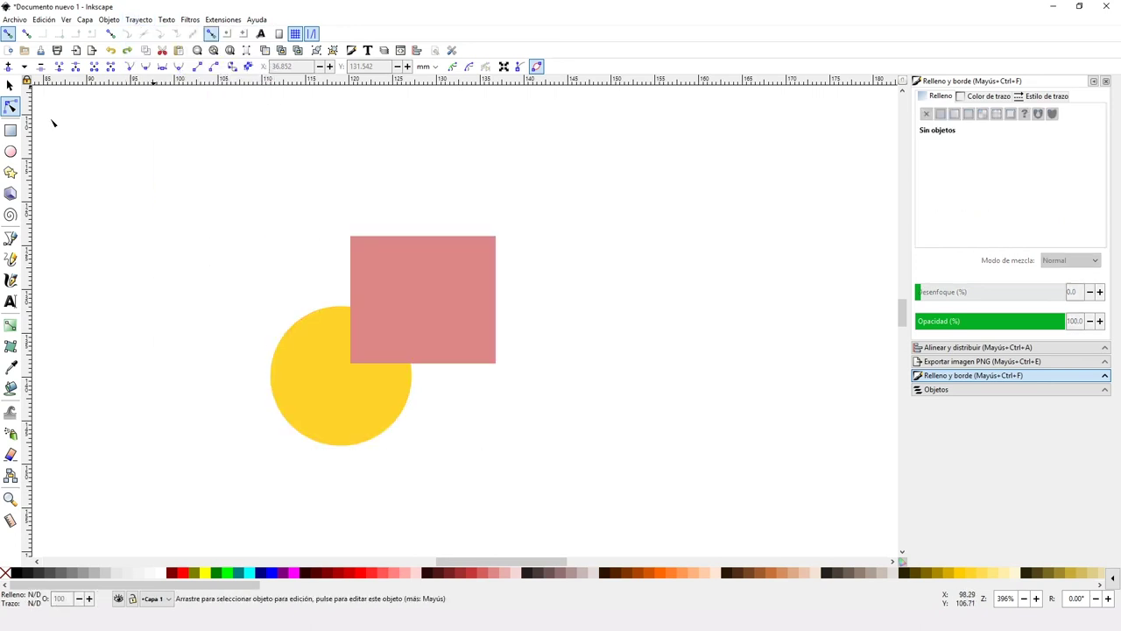
Cut the square out of the circle with Difference, then undo it.
left_click(139, 20)
left_click(150, 95)
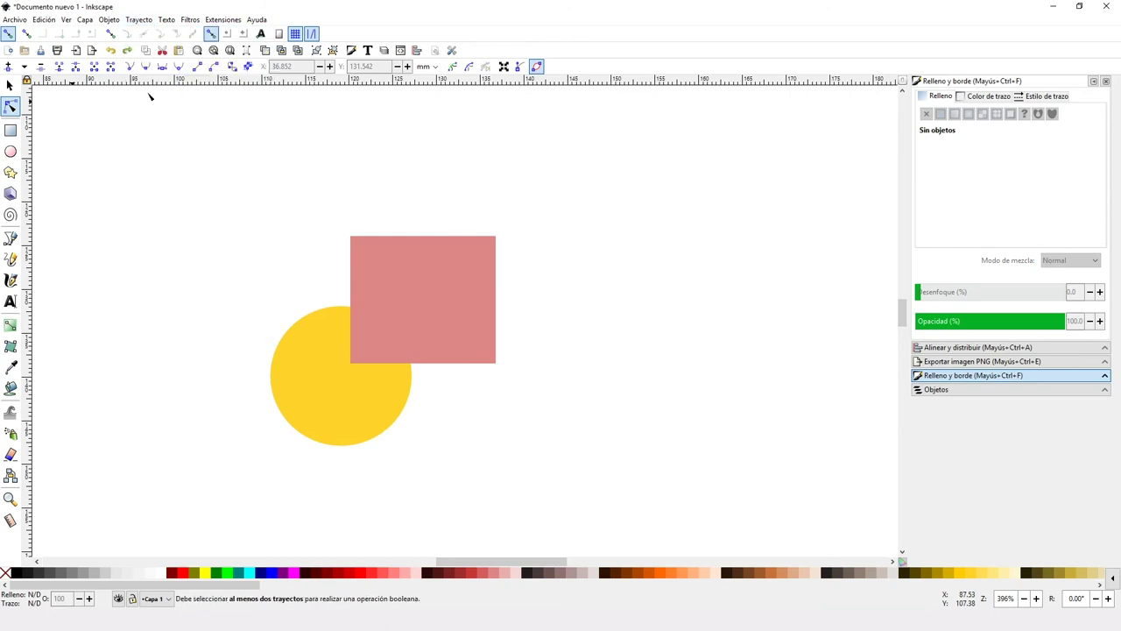
left_click(357, 283)
left_click(333, 426, "shift")
left_click(138, 19)
left_click(151, 95)
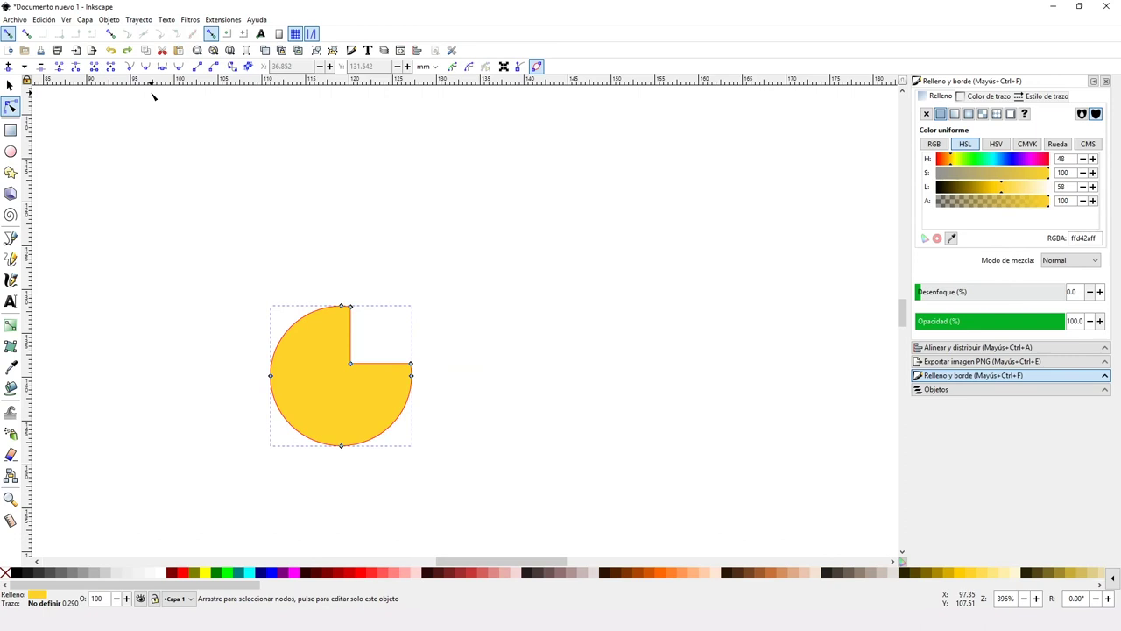
key("ctrl+z")
Intersect the square and circle into a quarter-circle, then undo it.
left_click(138, 19)
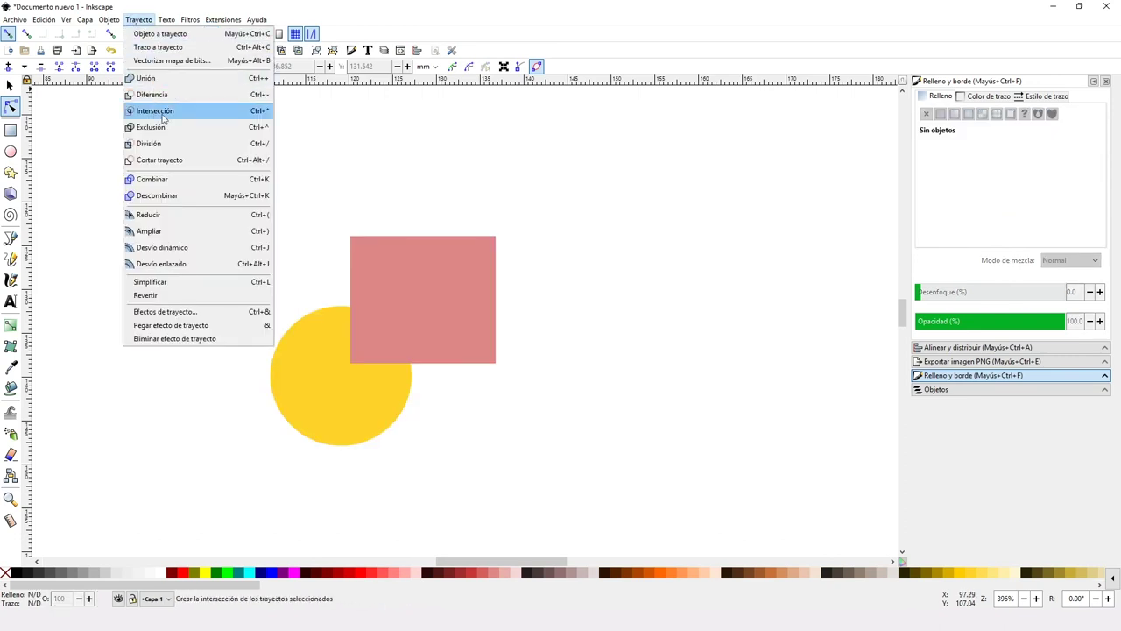
left_click(481, 310)
left_click(481, 310)
left_click(333, 376, "shift")
left_click(139, 20)
left_click(151, 110)
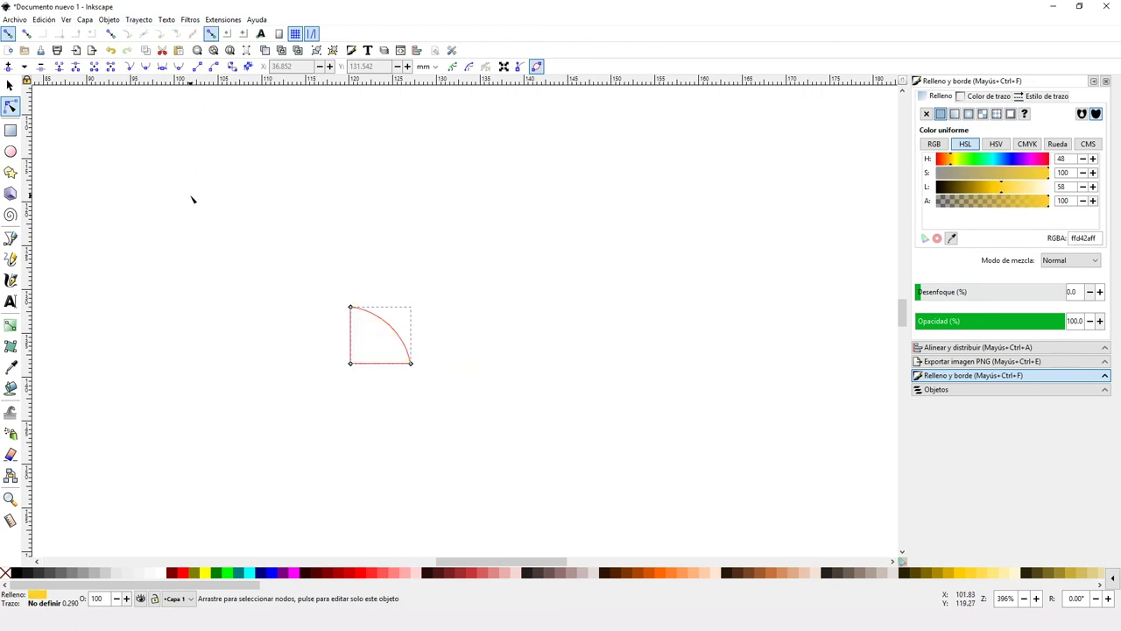
key("ctrl+z")
Combine both shapes with Exclusion and move the result up and right.
left_click(138, 19)
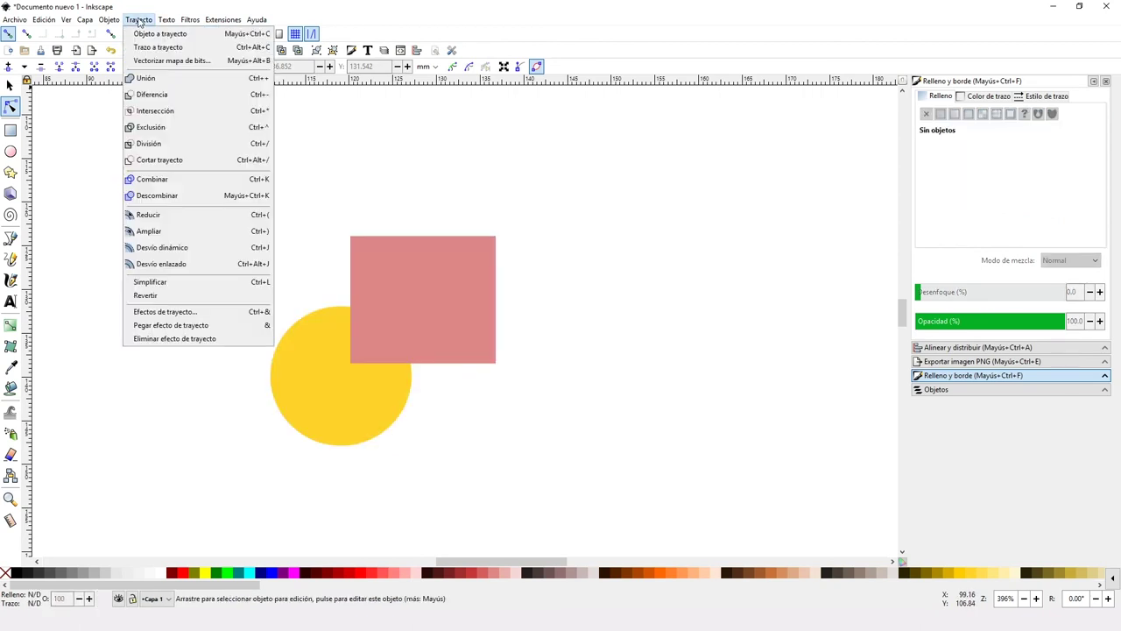
key("Escape")
key("ctrl+a")
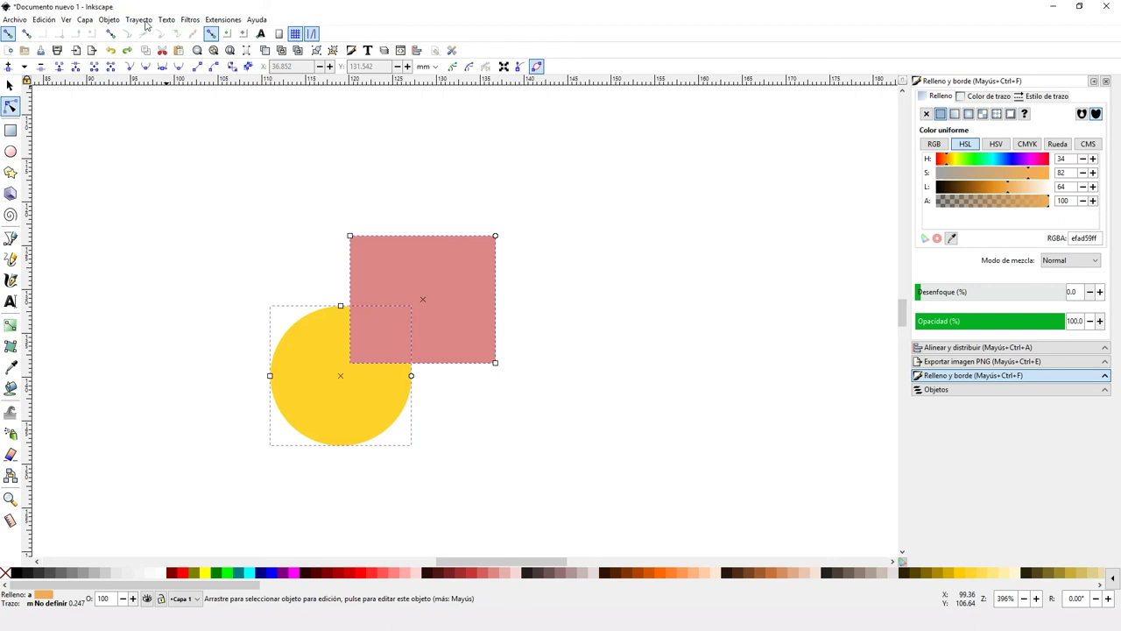
left_click(140, 19)
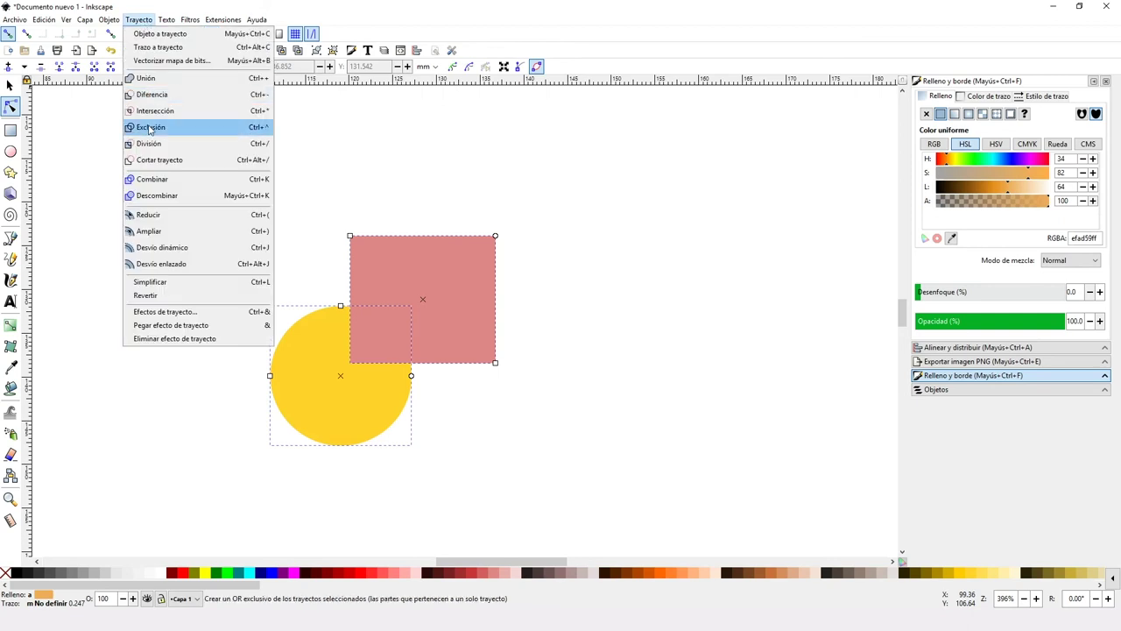
left_click(149, 128)
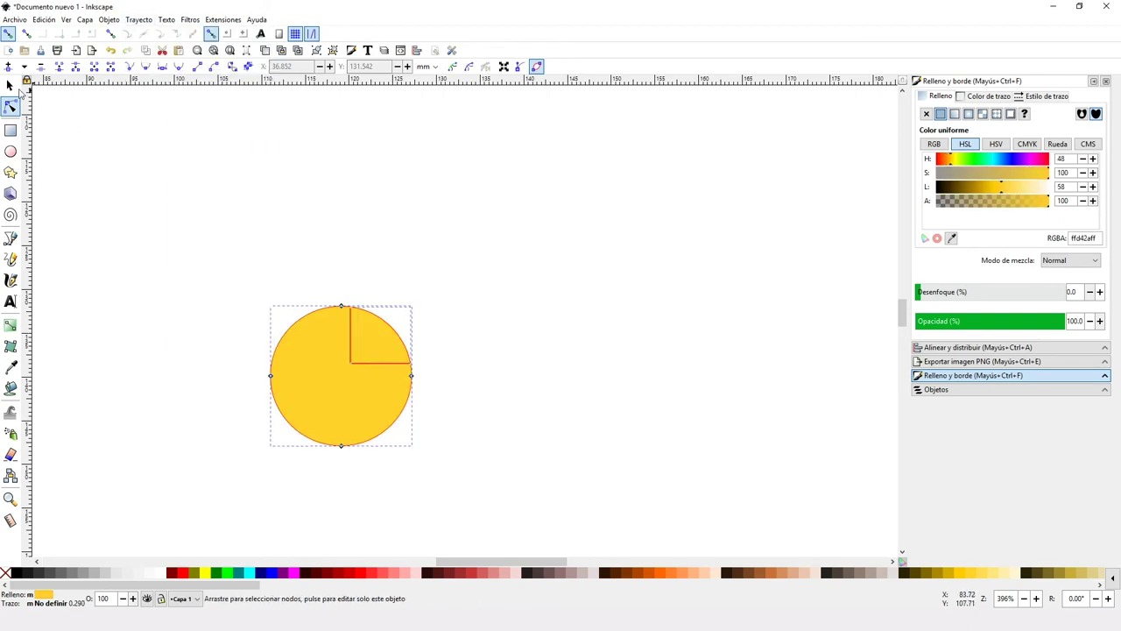
key("s")
left_click_drag(374, 359, 457, 331)
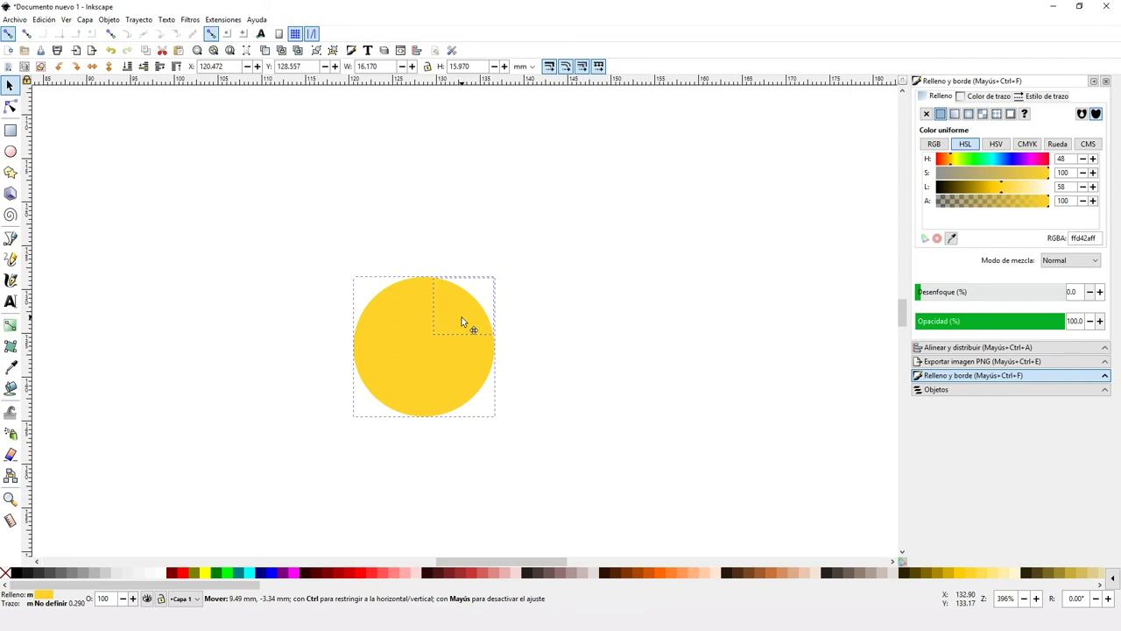
Break the exclusion shape apart and move the notched circle piece left.
left_click(135, 19)
left_click(157, 196)
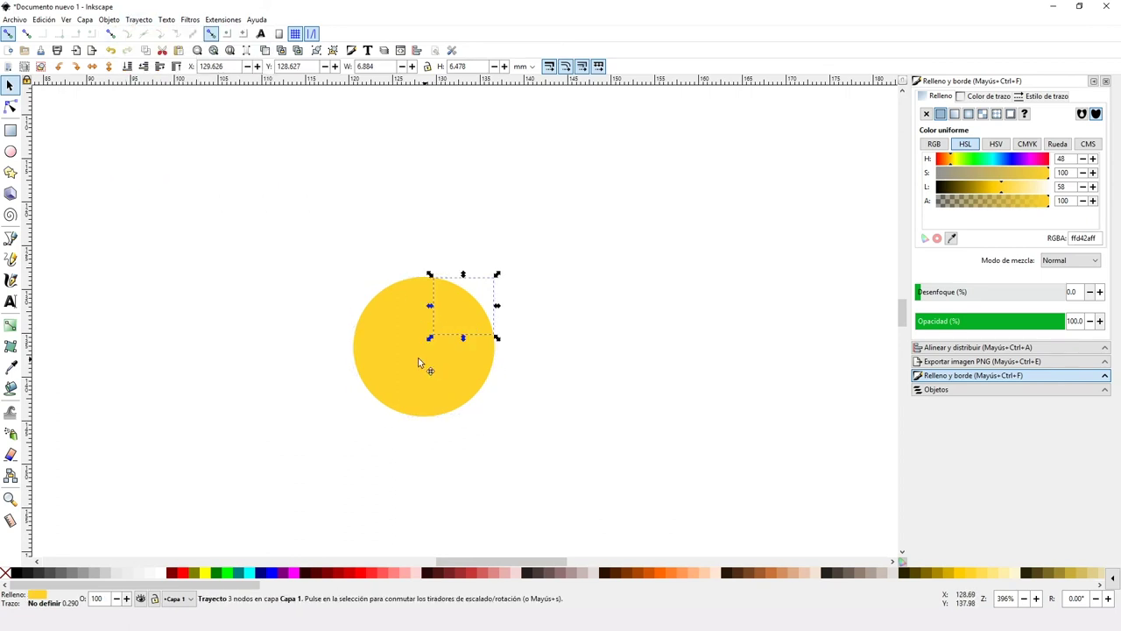
left_click_drag(419, 363, 332, 352)
left_click(139, 19)
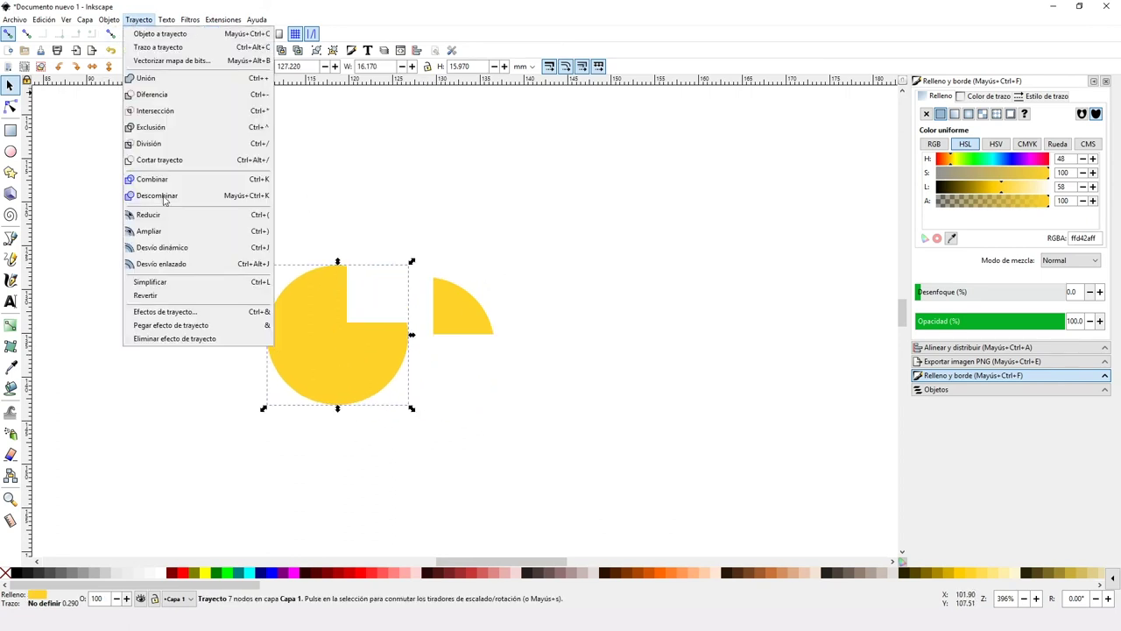
left_click(480, 254)
Combine the quarter piece and notched circle into one path and move it up-right.
left_click(475, 321)
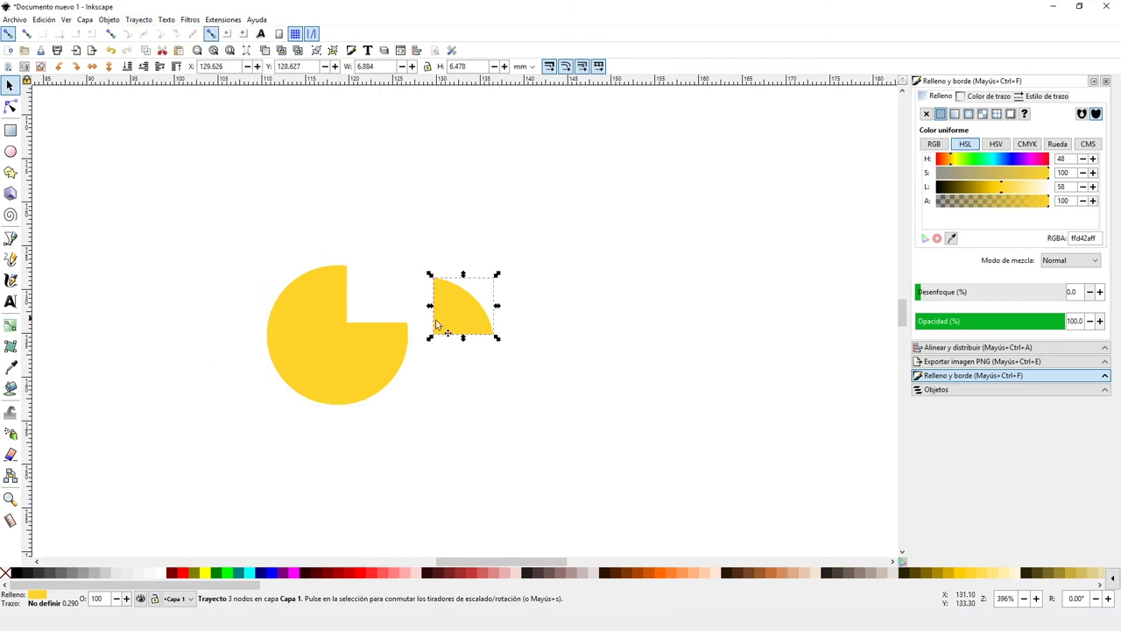
left_click(382, 331, "shift")
left_click(138, 20)
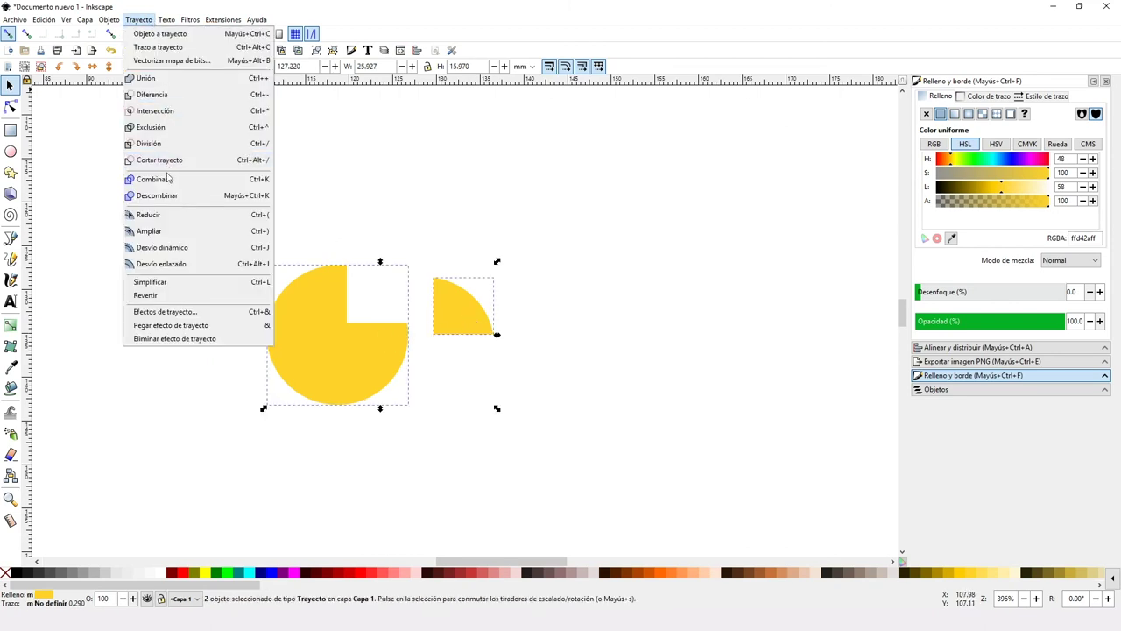
left_click(158, 180)
left_click_drag(358, 281, 419, 210)
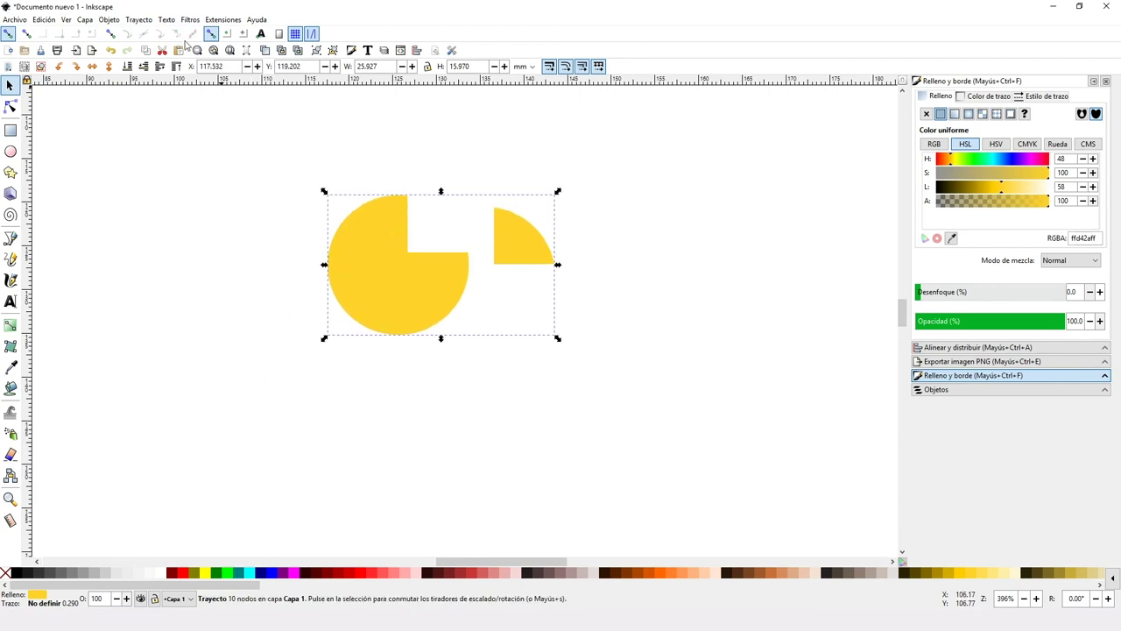
left_click(167, 21)
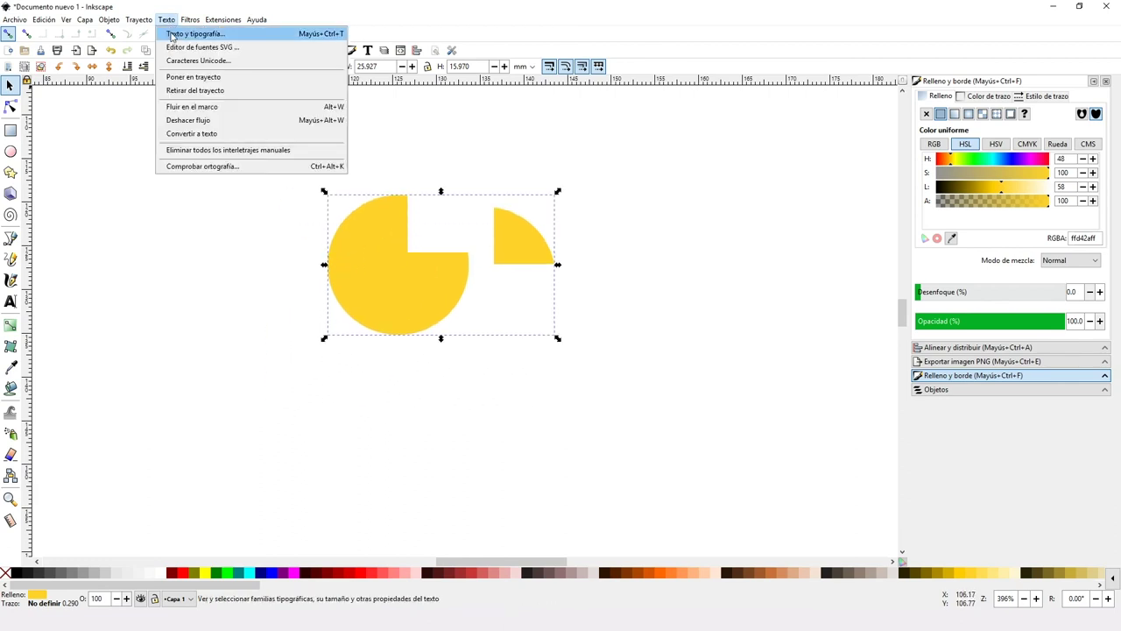
Browse font families in the Text and Font panel, leaving font size at 30.
left_click(245, 37)
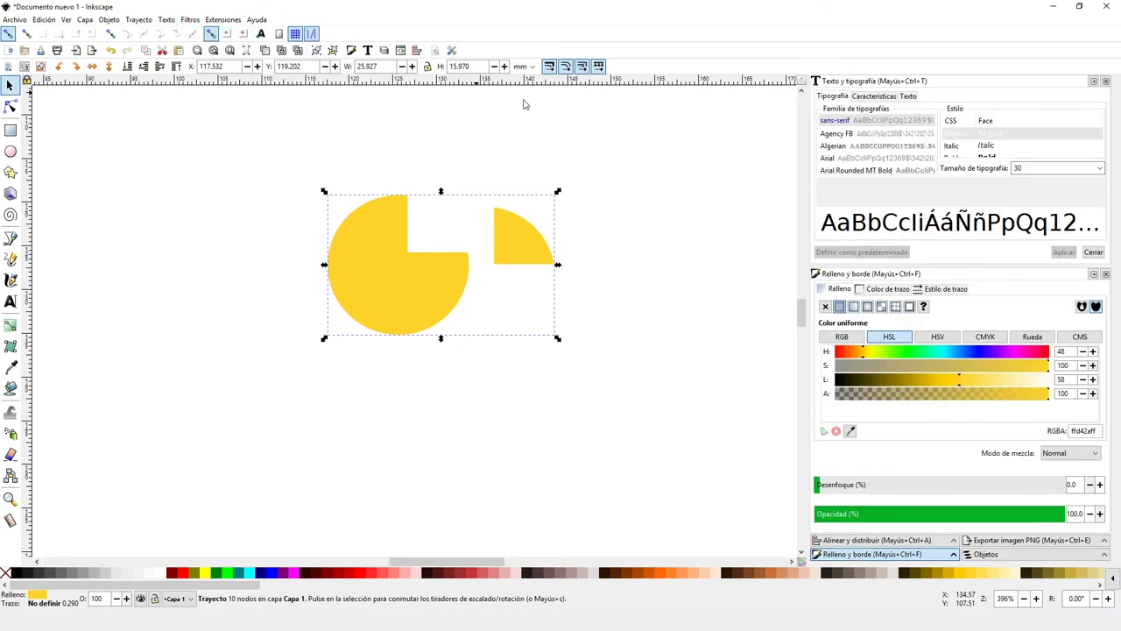
scroll(881, 134, "down", 2)
scroll(881, 134, "down", 2)
scroll(880, 134, "down", 2)
scroll(880, 134, "down", 1)
scroll(881, 134, "down", 1)
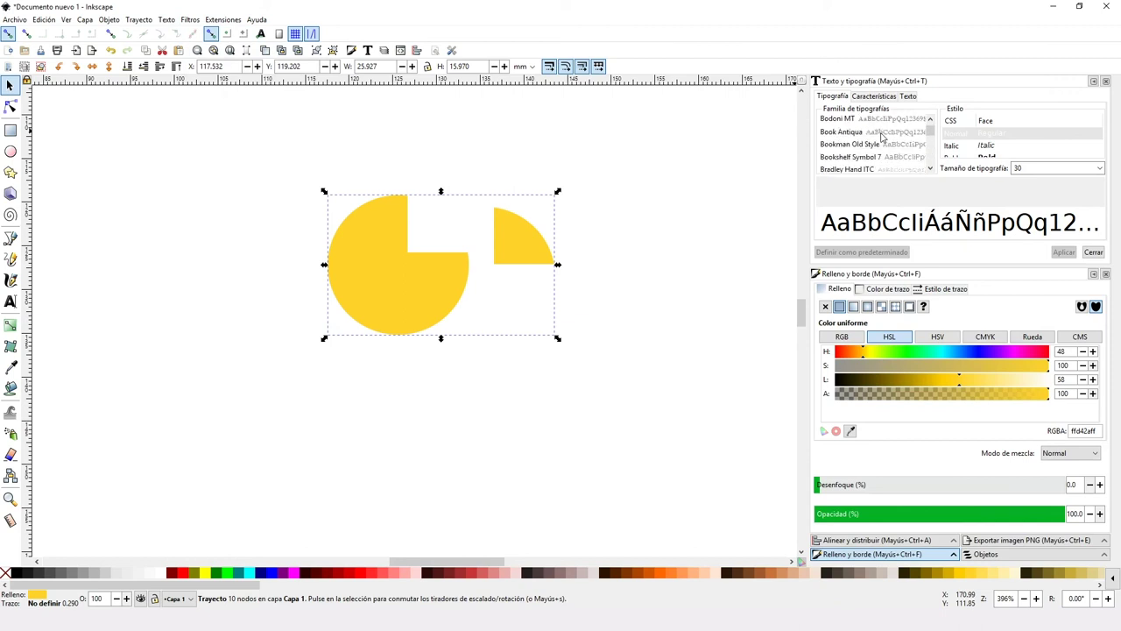
double_click(1030, 167)
left_click(1099, 167)
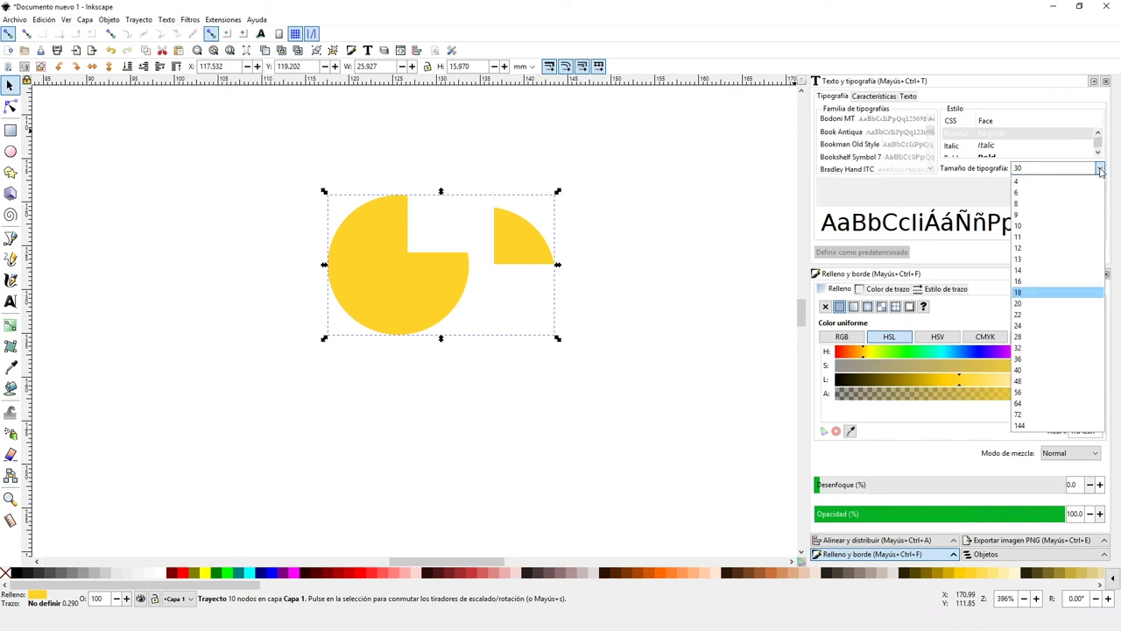
left_click(1099, 167)
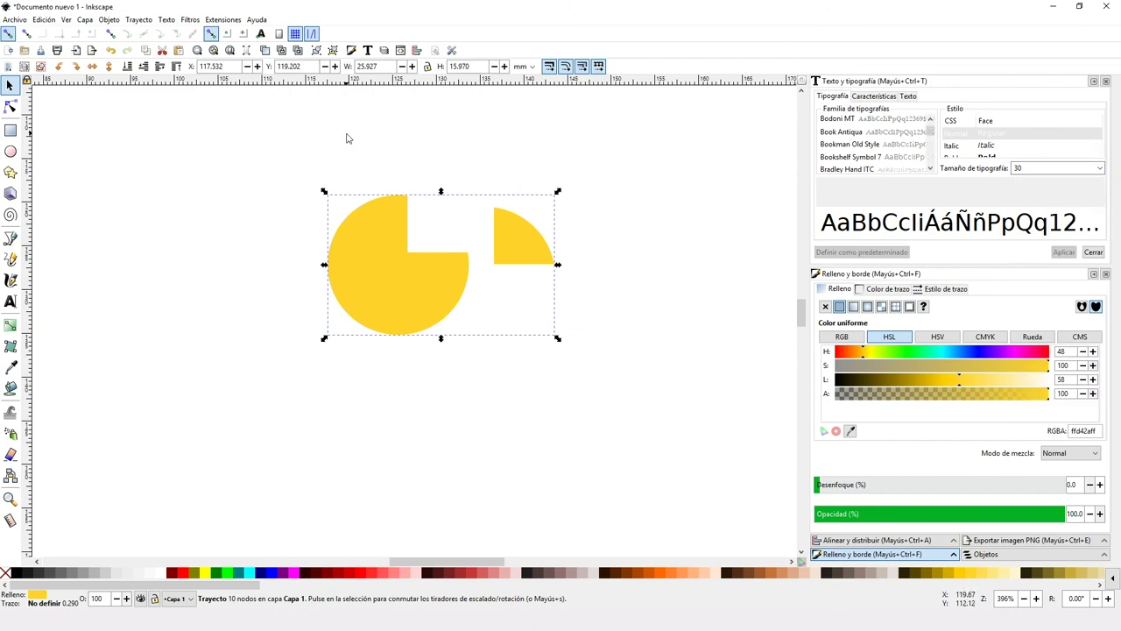
Delete the yellow combined shapes from the canvas.
left_click(169, 19)
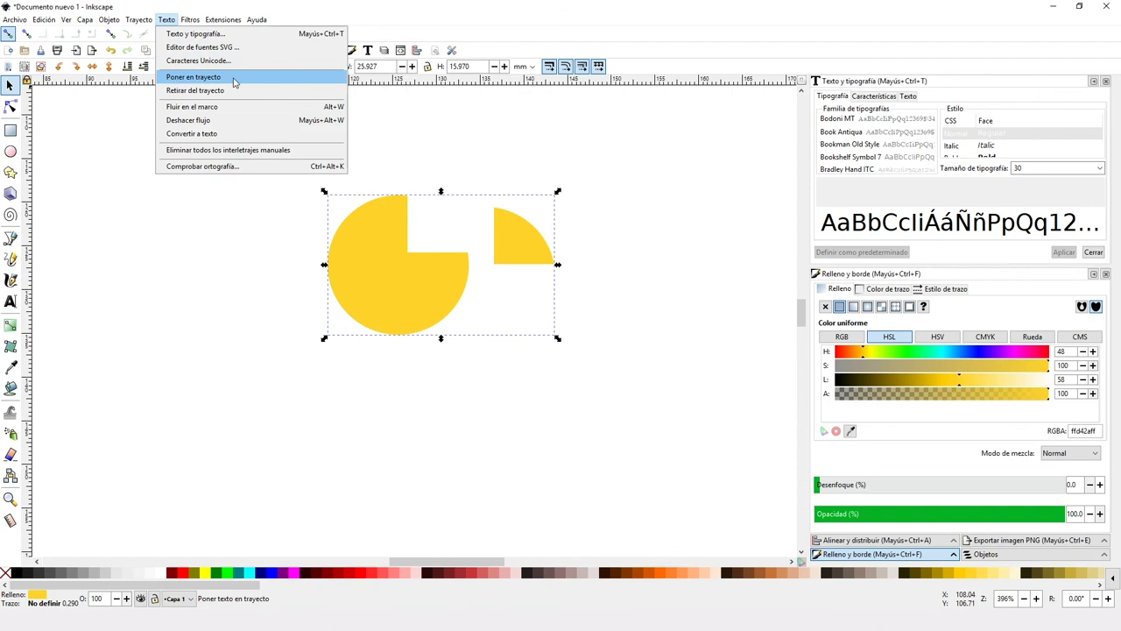
left_click(235, 248)
left_click(369, 243)
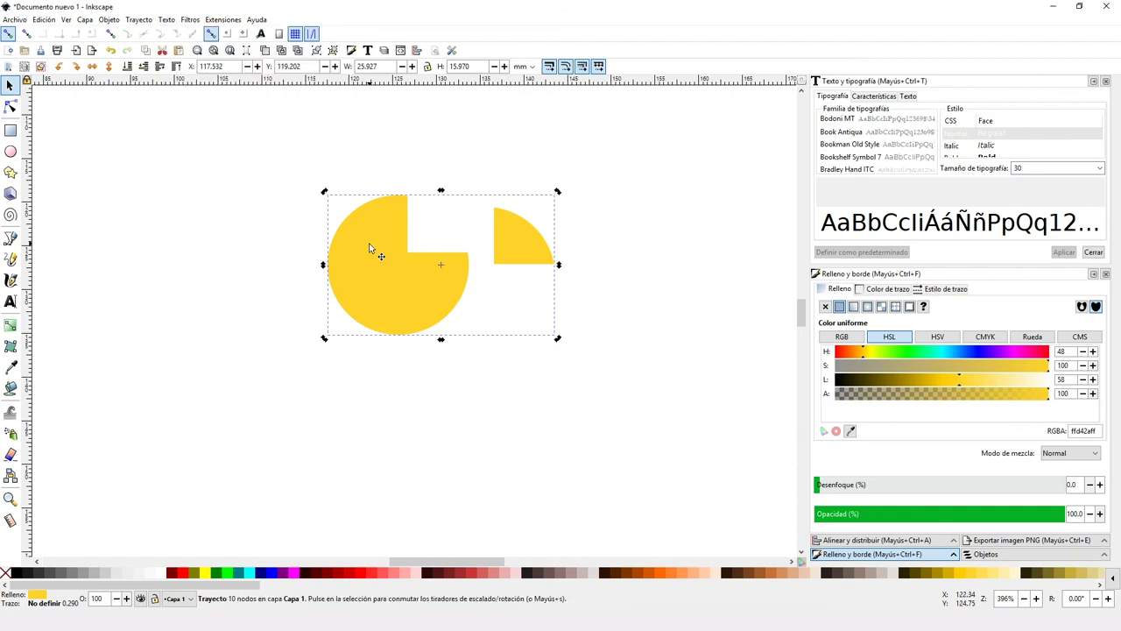
key("Delete")
Put the 'Texto de ejemplo' text along the pink circle's outline.
left_click_drag(625, 383, 103, 110)
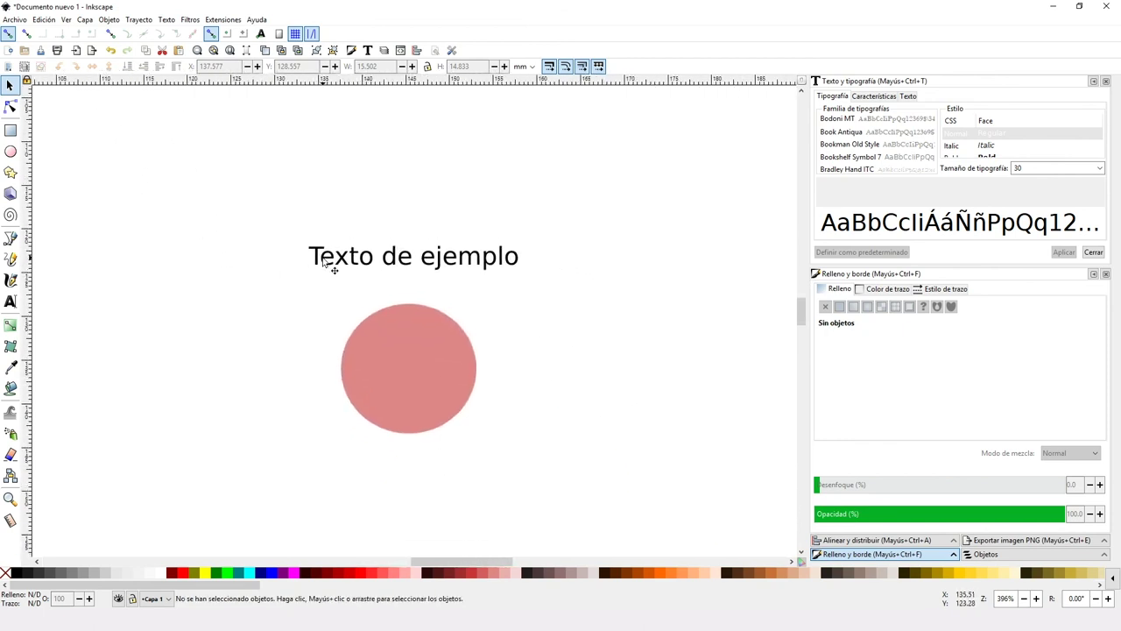
left_click(334, 267)
left_click(375, 355, "shift")
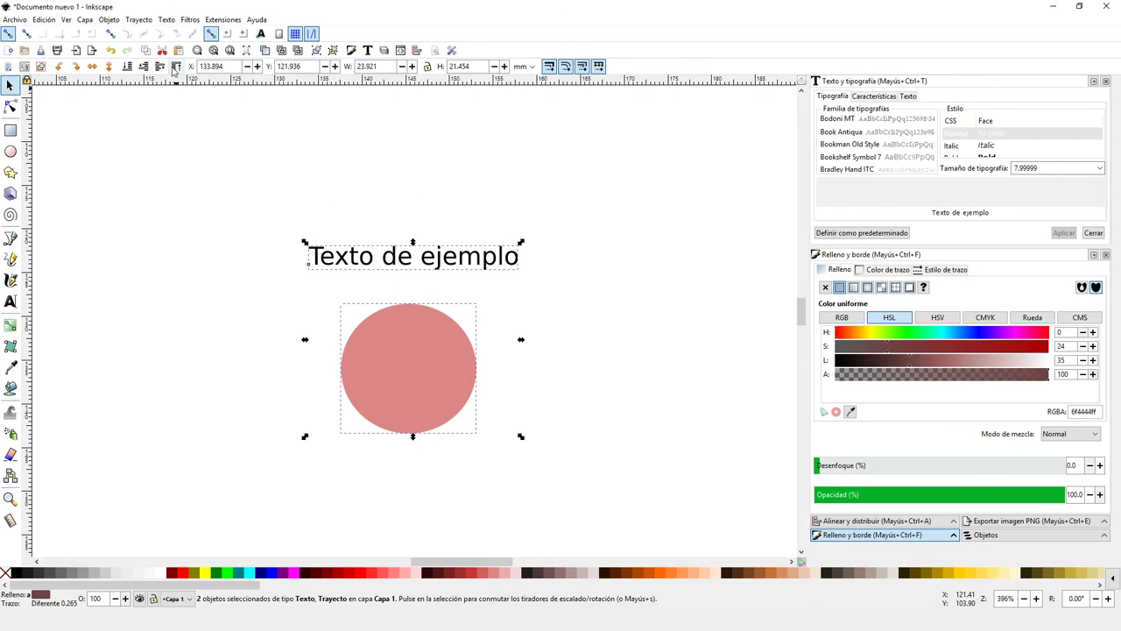
left_click(166, 20)
left_click(193, 77)
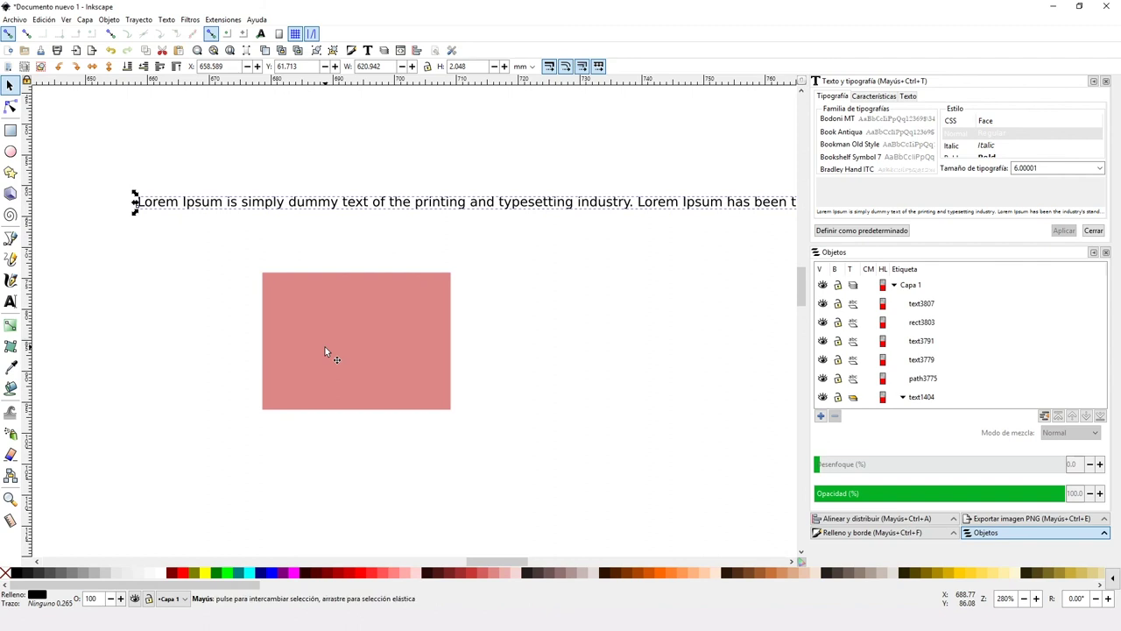
Flow the Lorem Ipsum text into the pink rectangle, then clear the selection.
left_click(324, 351, "shift")
left_click(163, 20)
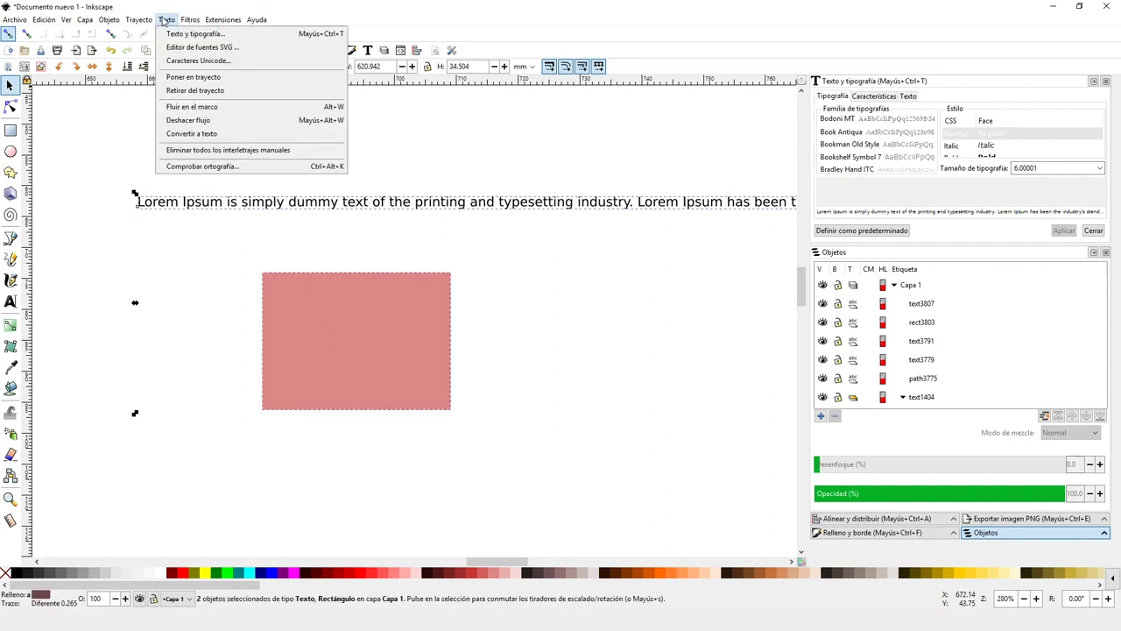
left_click(190, 110)
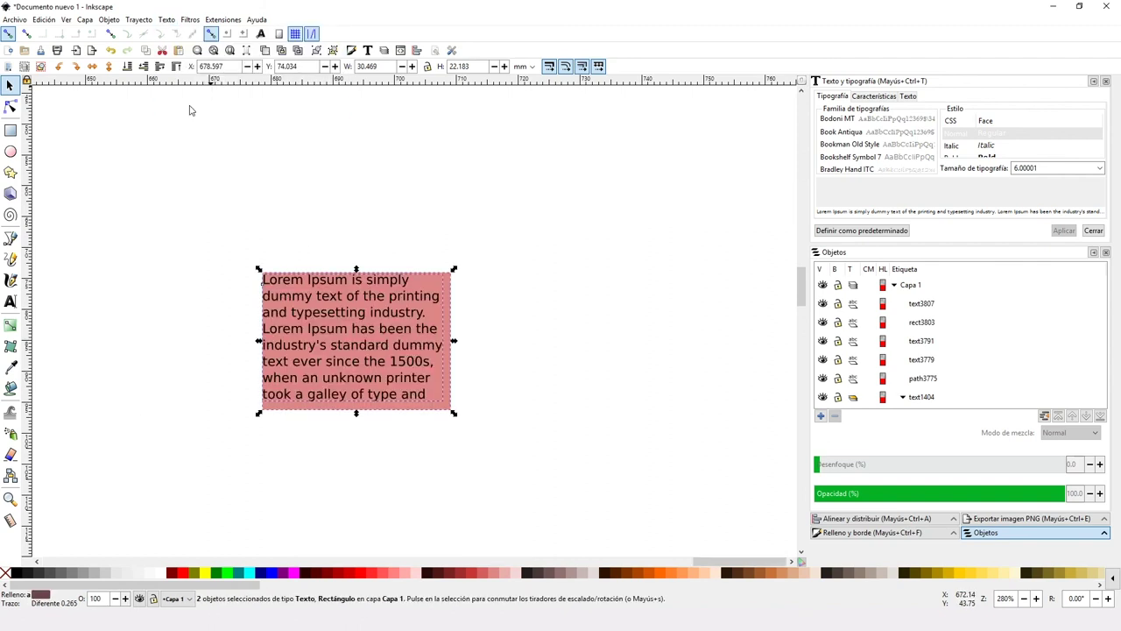
left_click(189, 111)
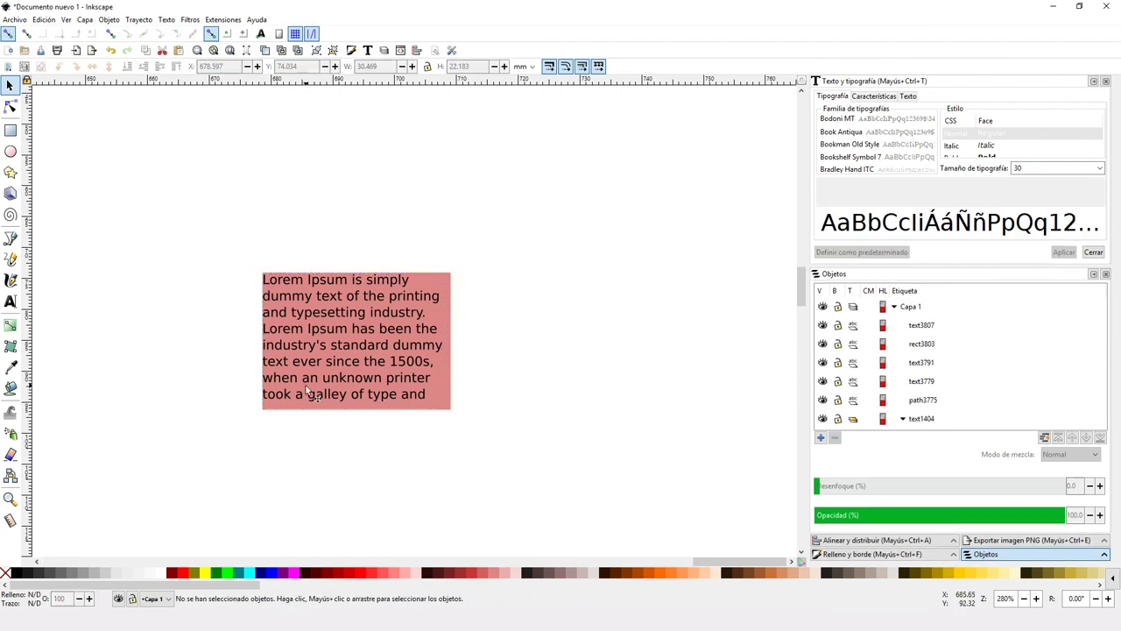
left_click(187, 20)
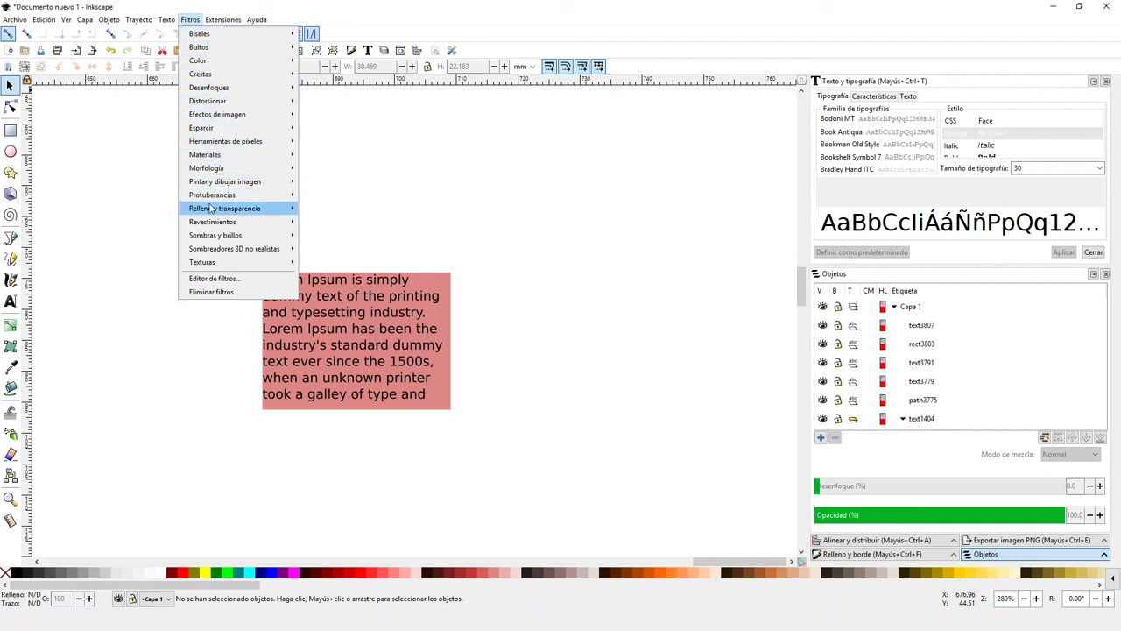
mouse_move(215, 235)
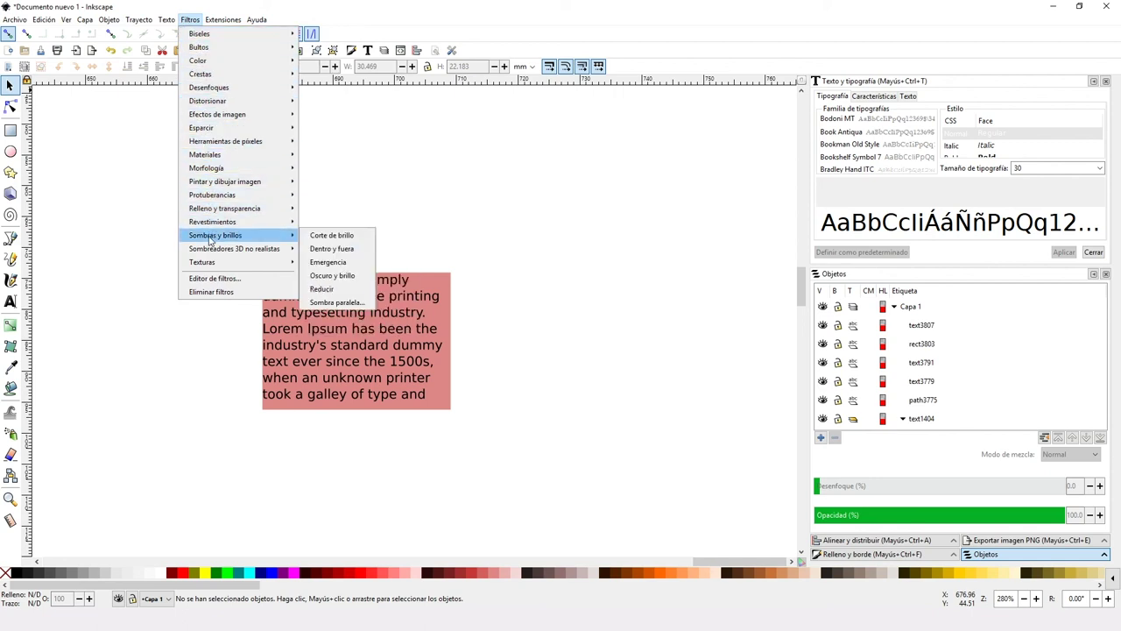
left_click(156, 241)
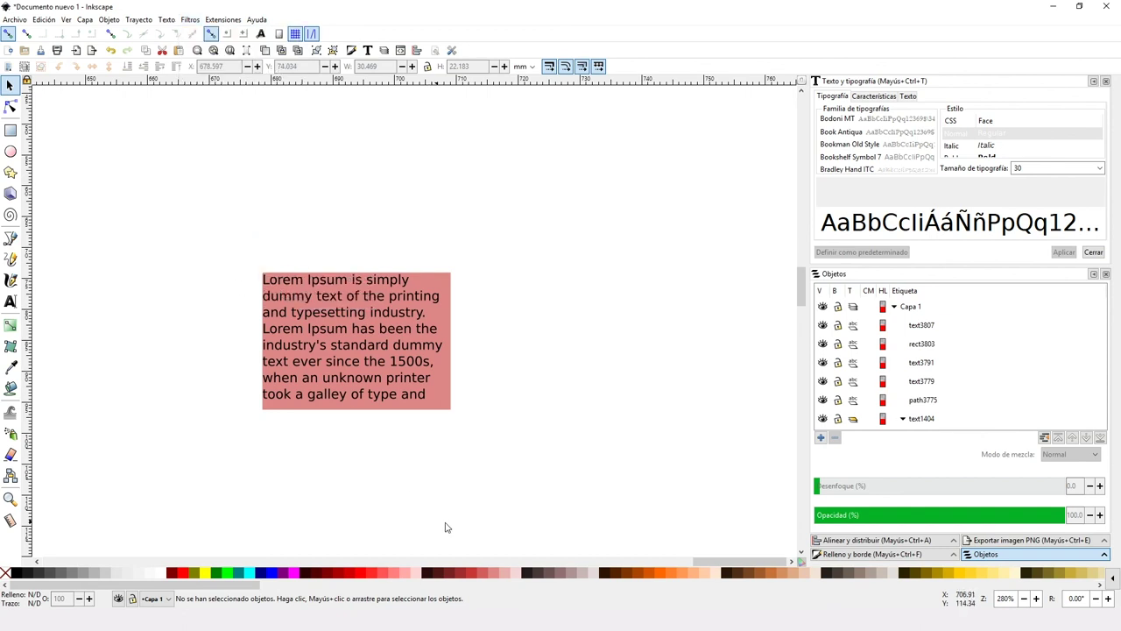